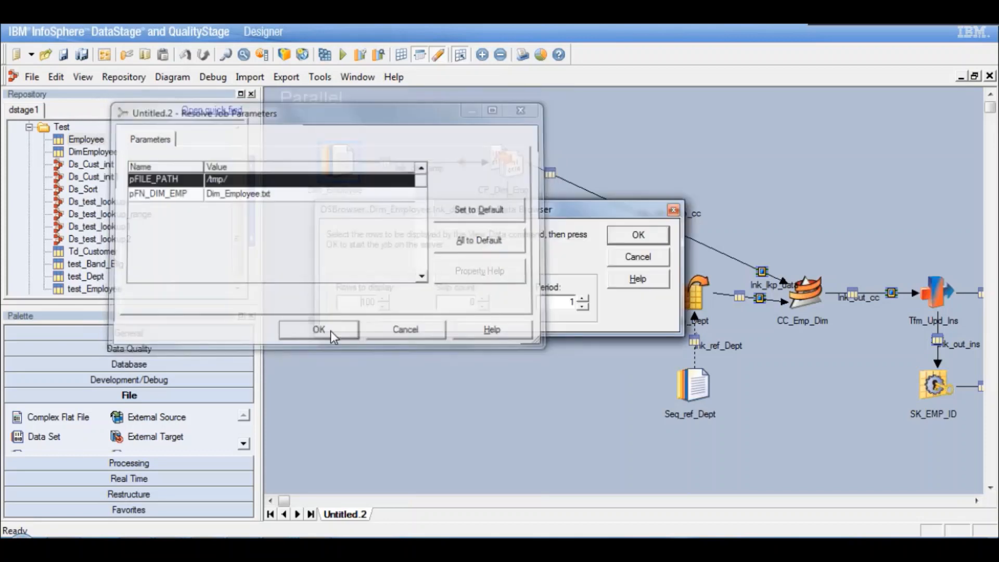
- Preview the data of the Dim_Employee file and the Seq_Emp_Incr incremental file using the existing job parameters
left_click(632, 234)
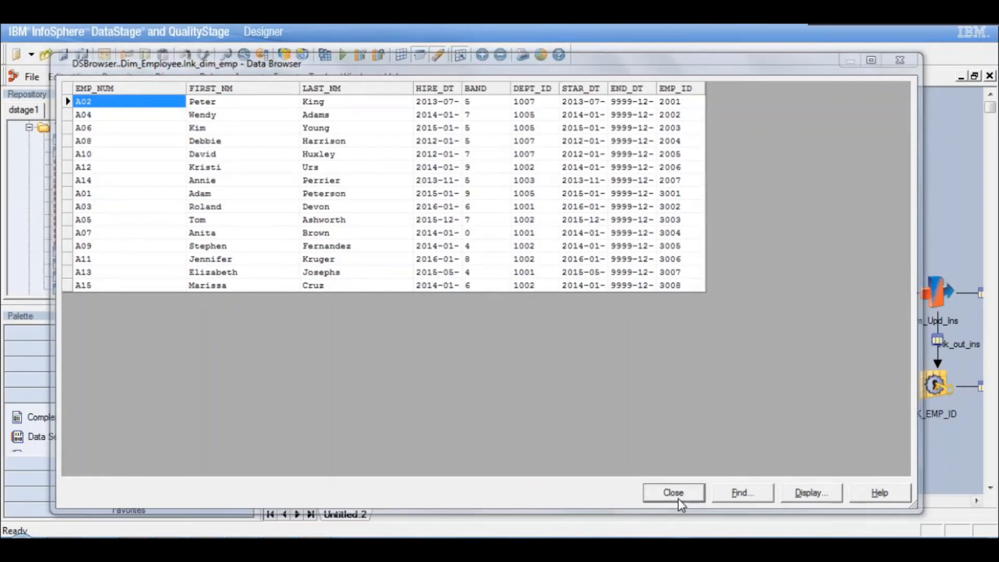
left_click(675, 494)
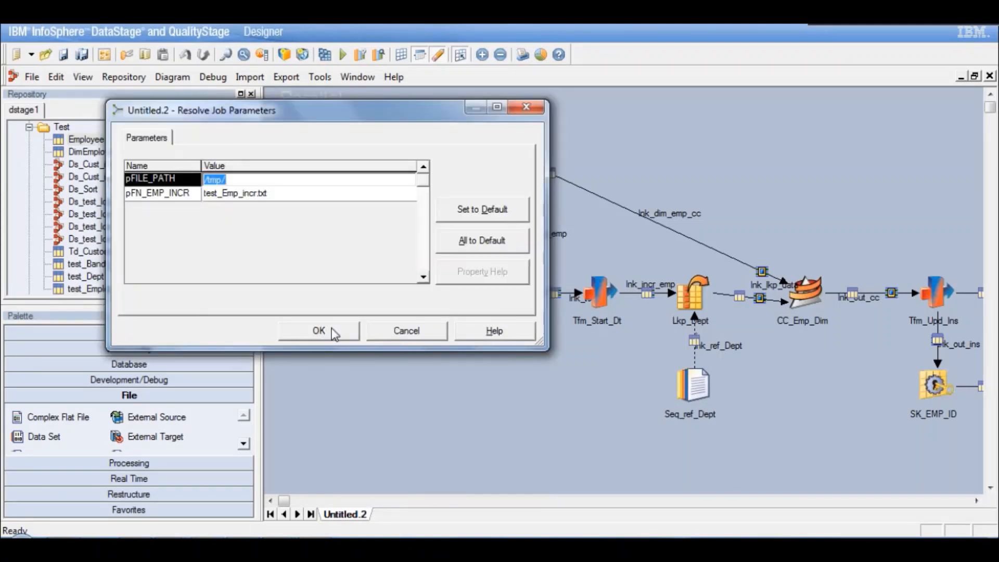
left_click(319, 331)
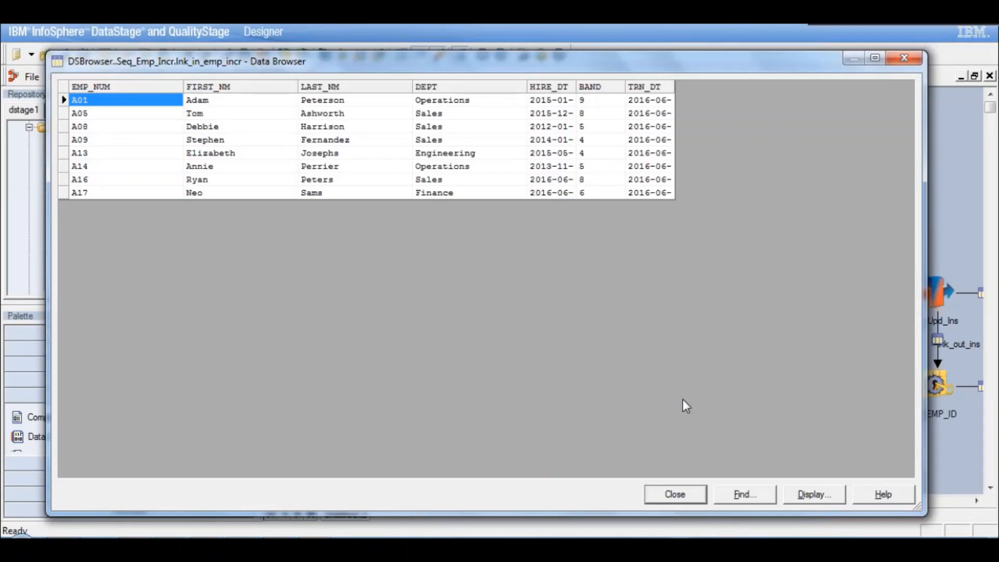
left_click(673, 493)
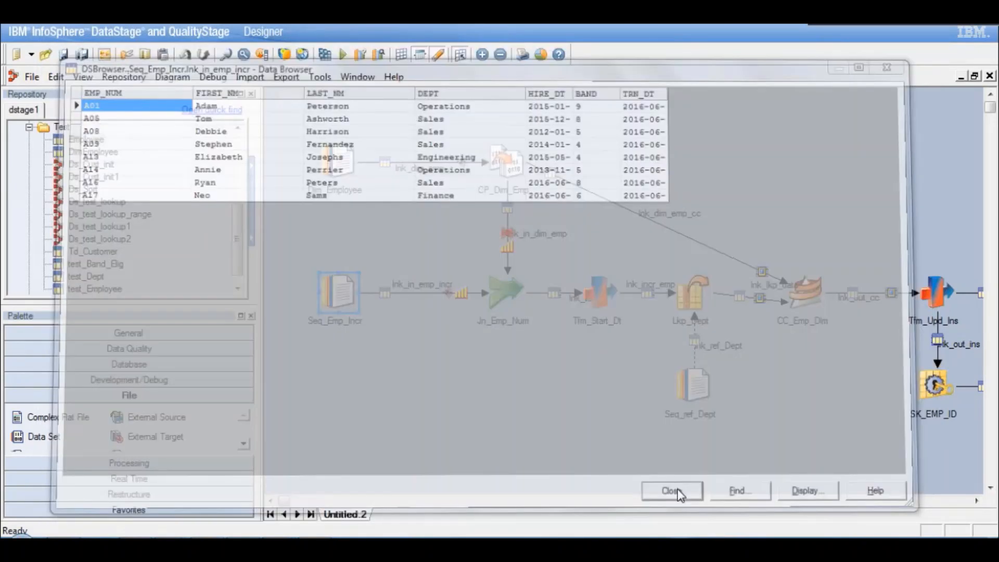
- Preview the department reference data of the Seq_ref_Dept stage using the existing job parameters
right_click(698, 386)
left_click(735, 264)
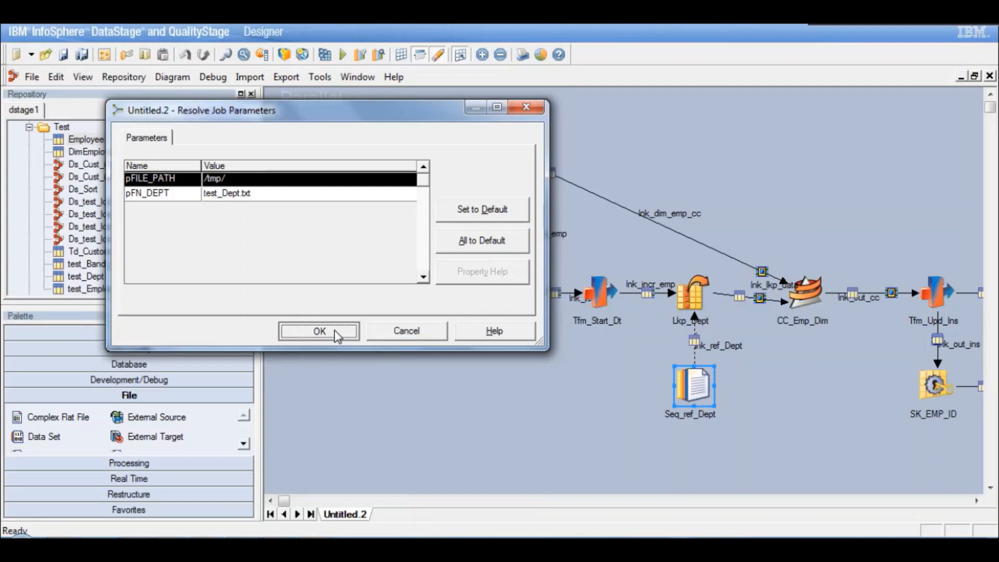
left_click(336, 332)
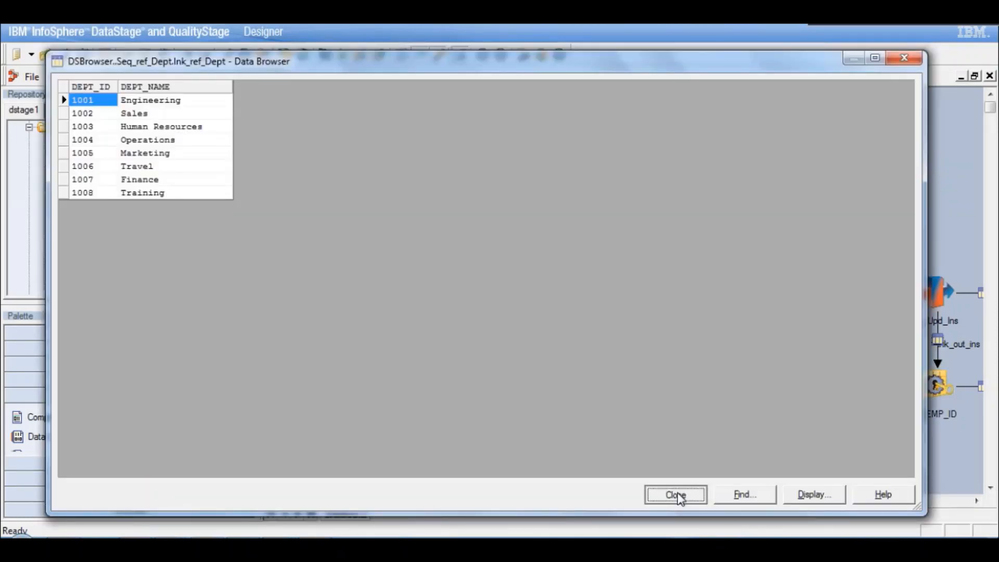
left_click(675, 495)
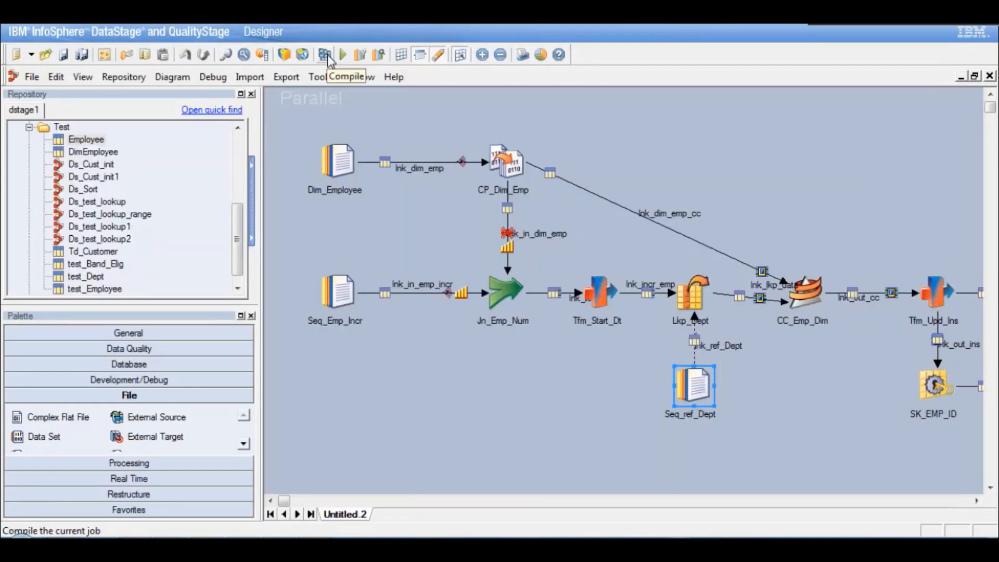
- Compile the untitled parallel job, saving it as DS_proj in the Test folder
left_click(327, 55)
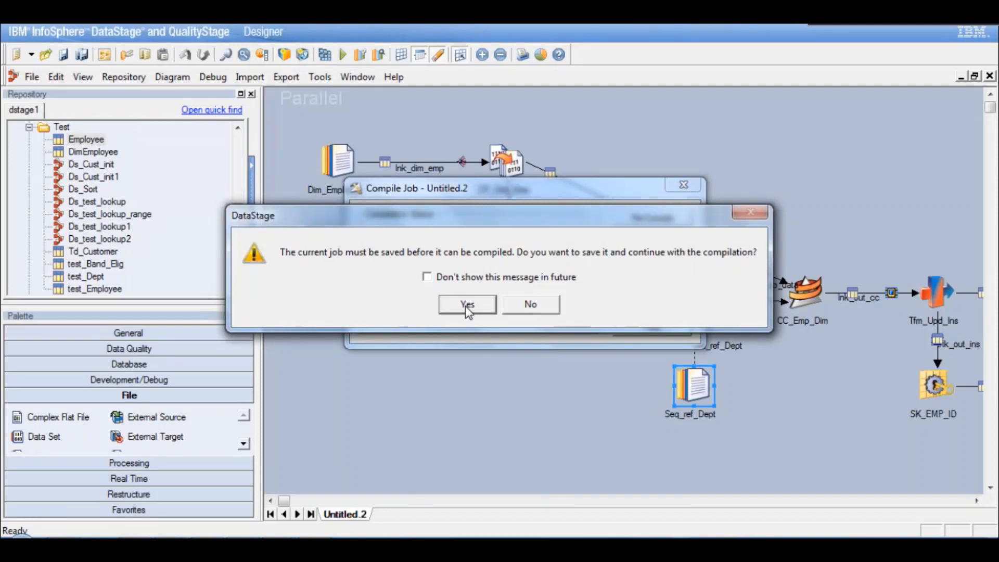
left_click(467, 304)
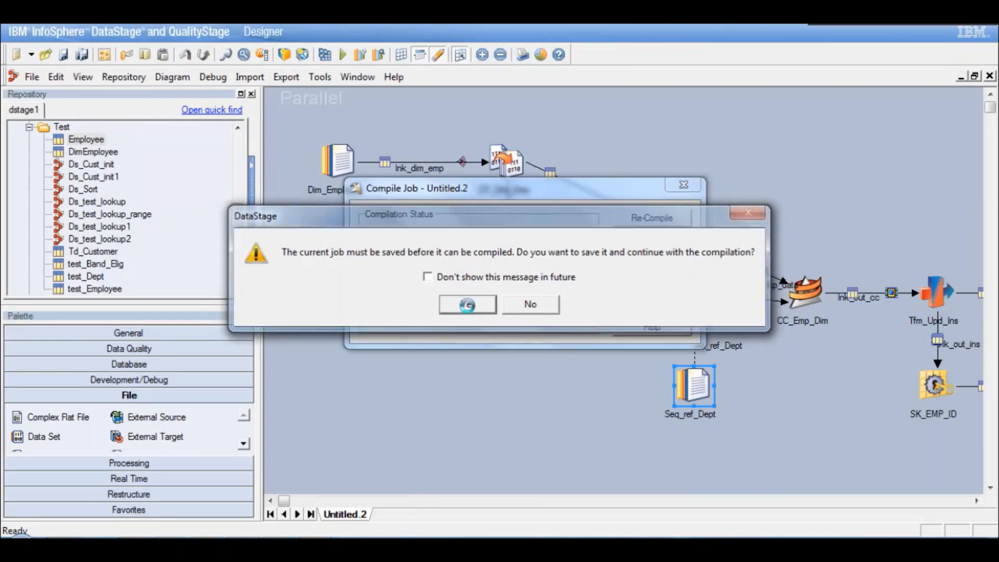
type("DS_proj")
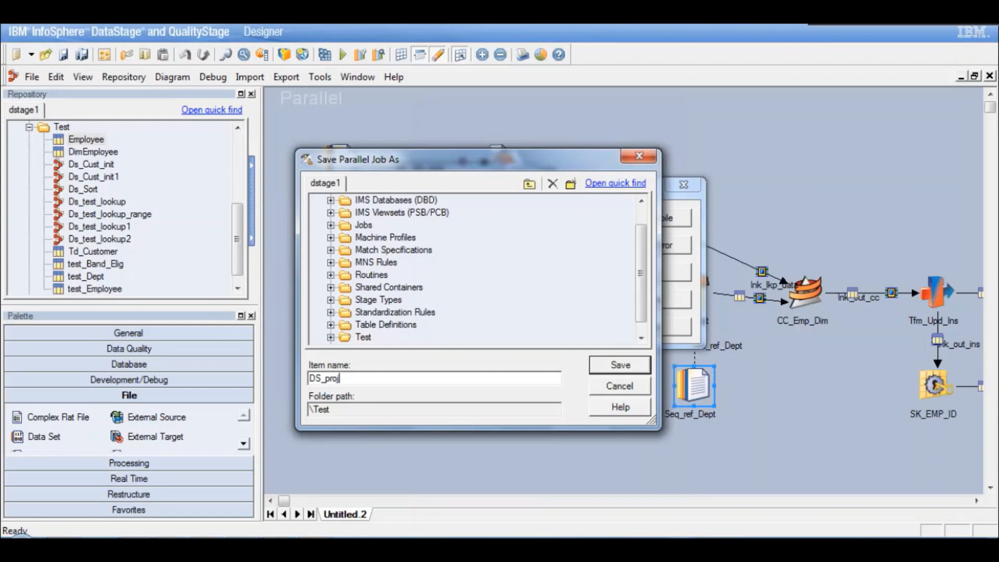
left_click(633, 368)
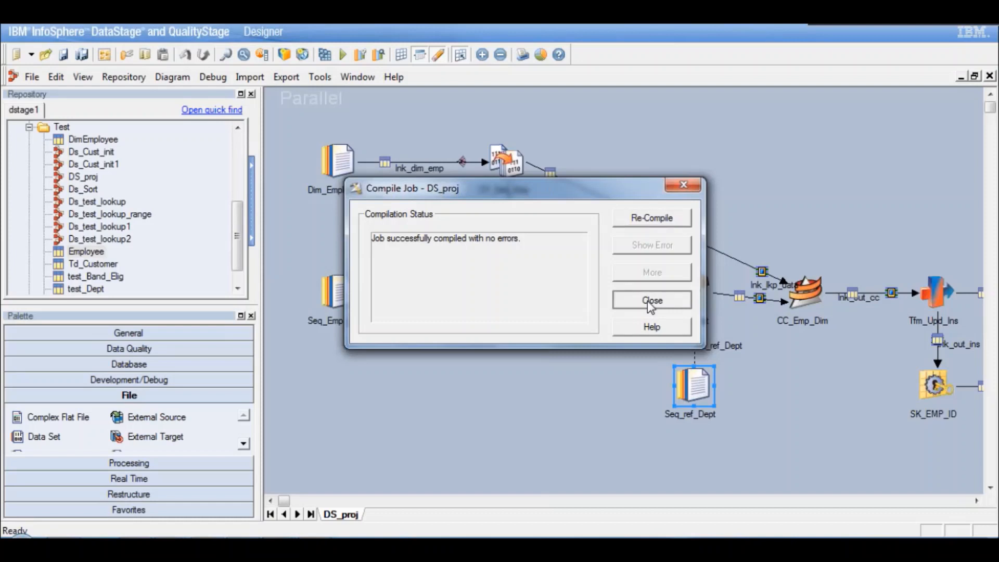
left_click(647, 301)
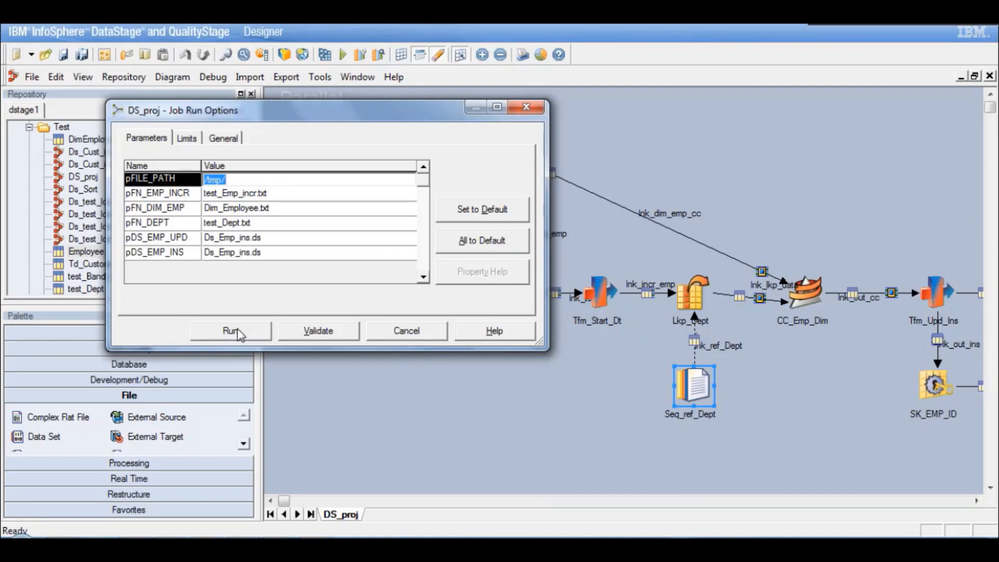
- Run DS_proj with the existing parameters and examine the job log for its errors and warnings
left_click(237, 329)
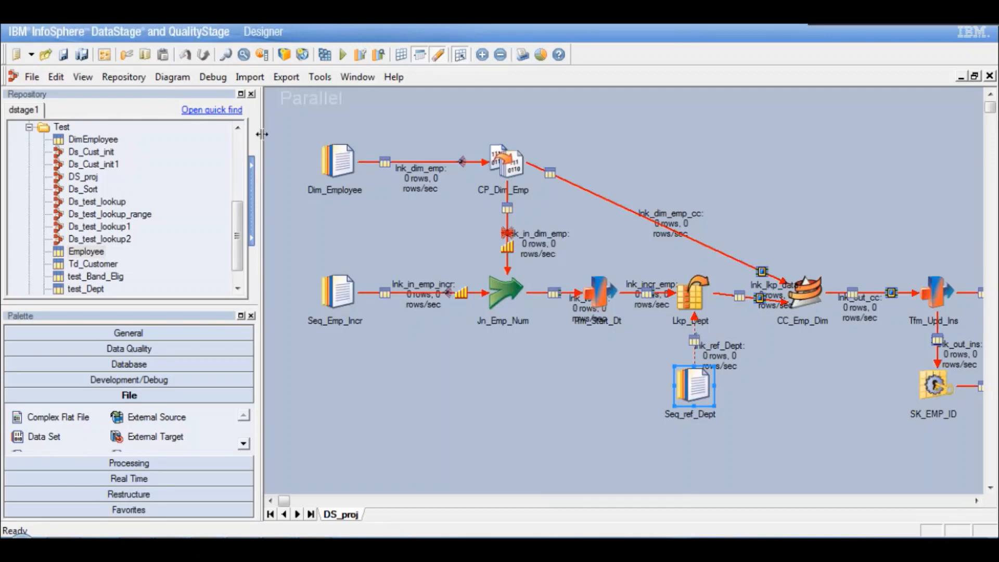
left_click(83, 77)
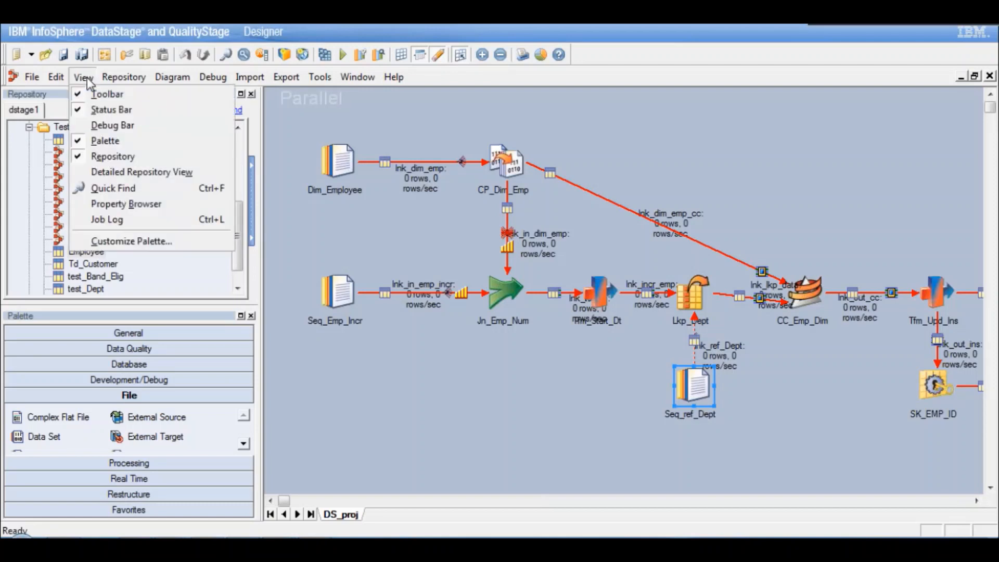
left_click(126, 220)
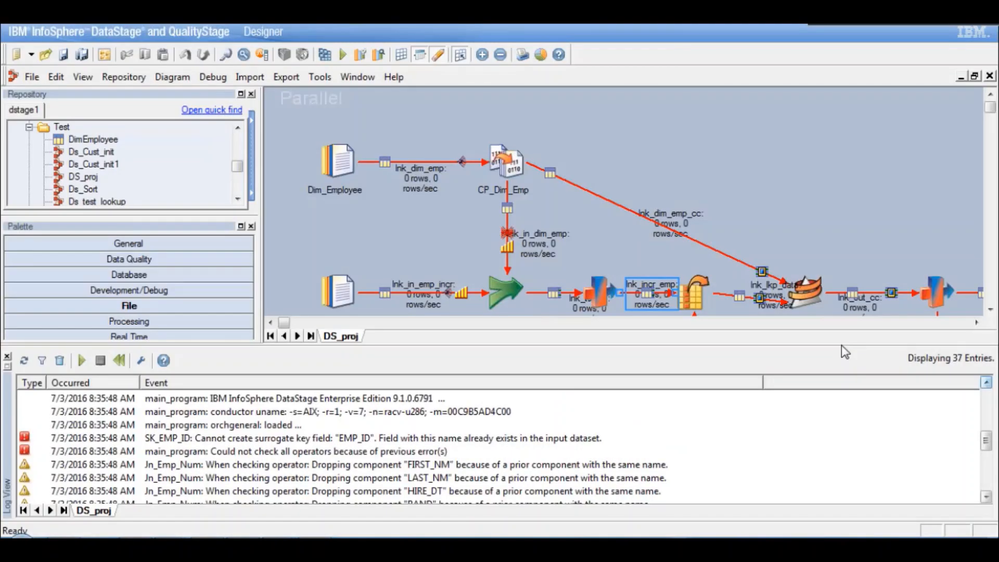
left_click(986, 497)
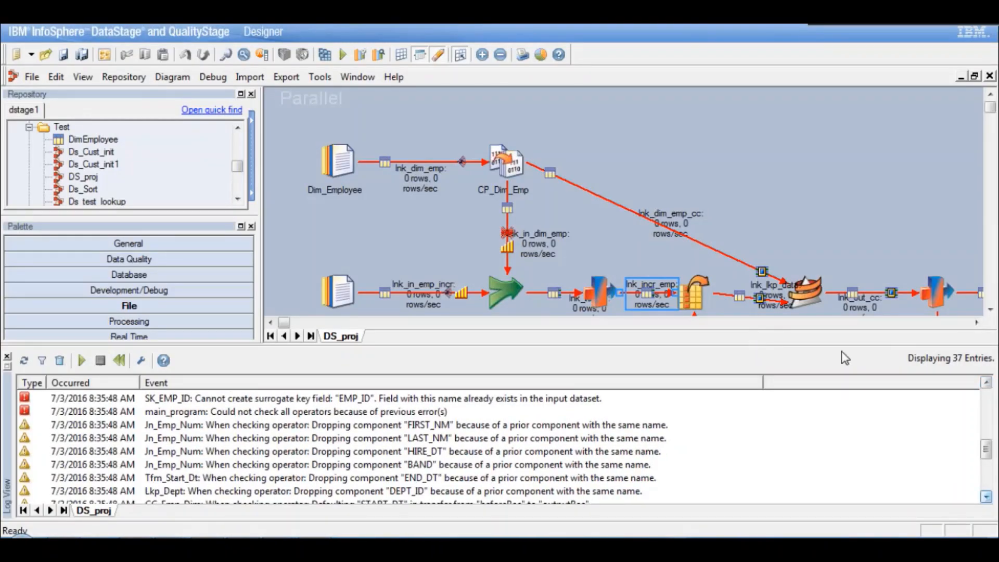
left_click(84, 78)
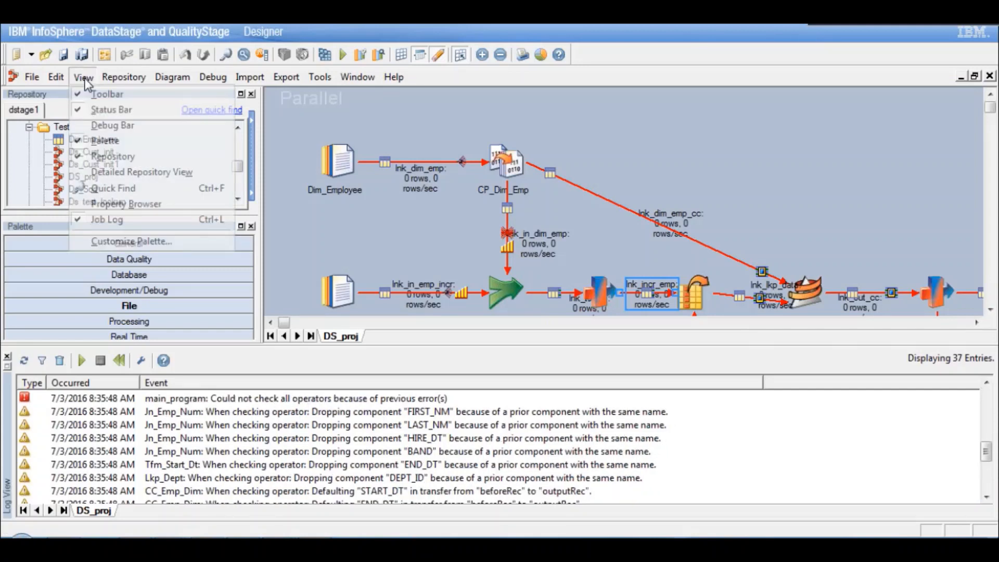
left_click(141, 220)
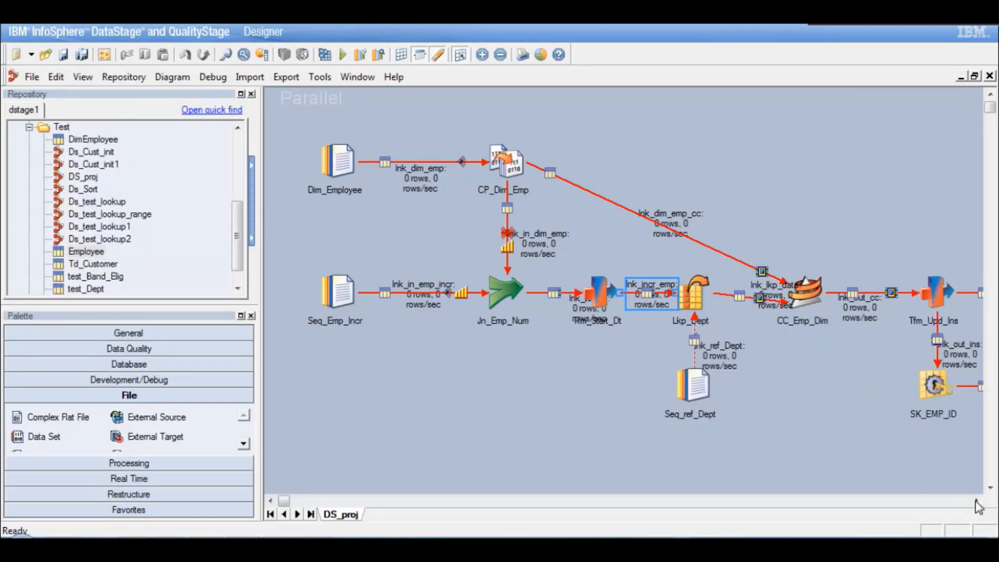
- Review the CC_Emp_Dim Change Capture stage and turn off runtime column propagation for its output link lnk_out_cc
left_click(976, 501)
left_click(976, 501)
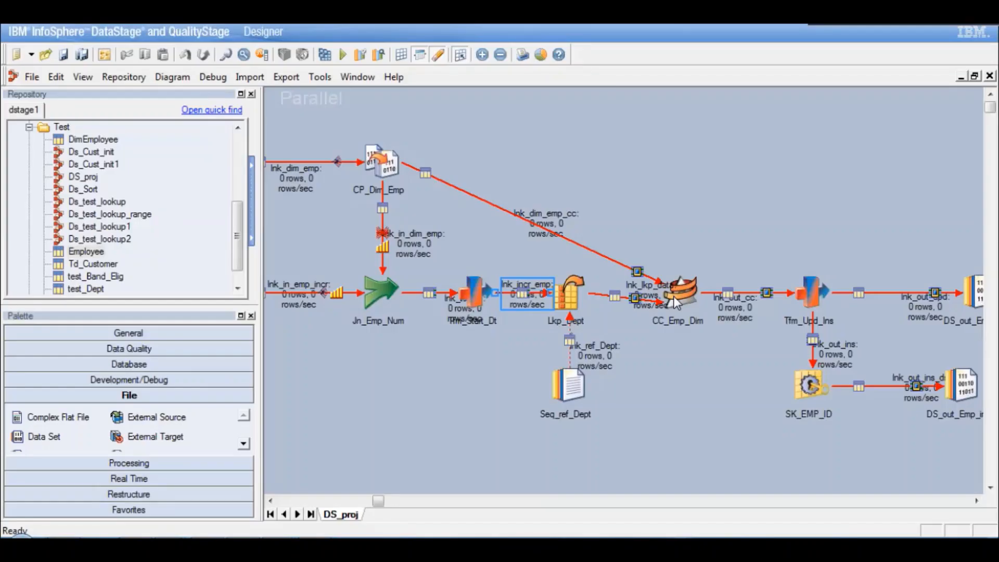
left_click(673, 295)
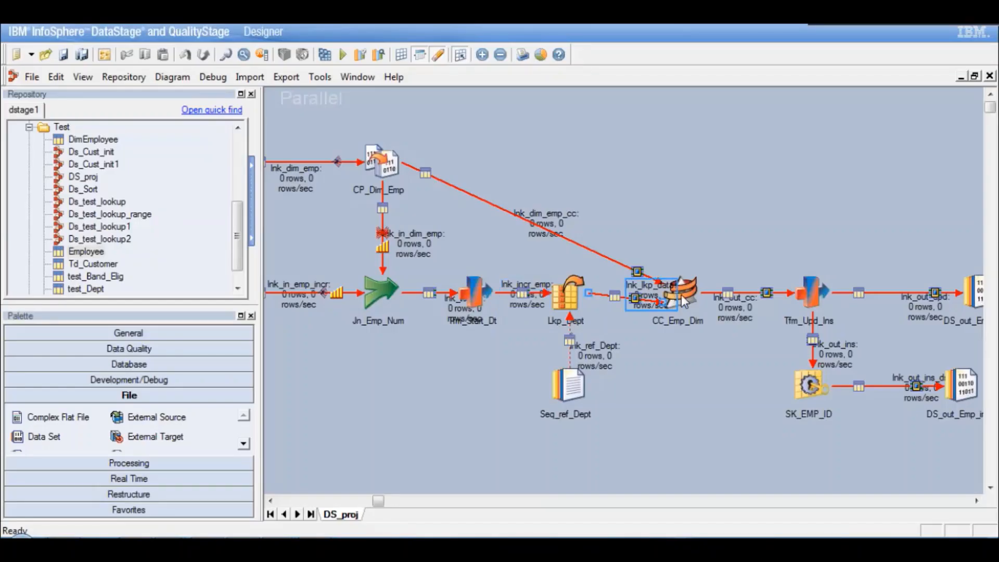
left_click(682, 294)
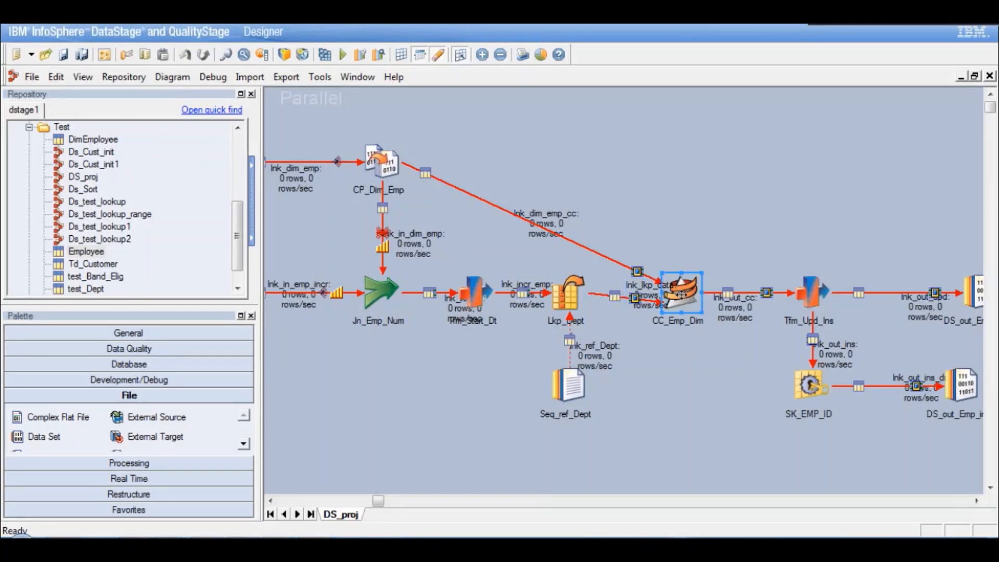
double_click(682, 295)
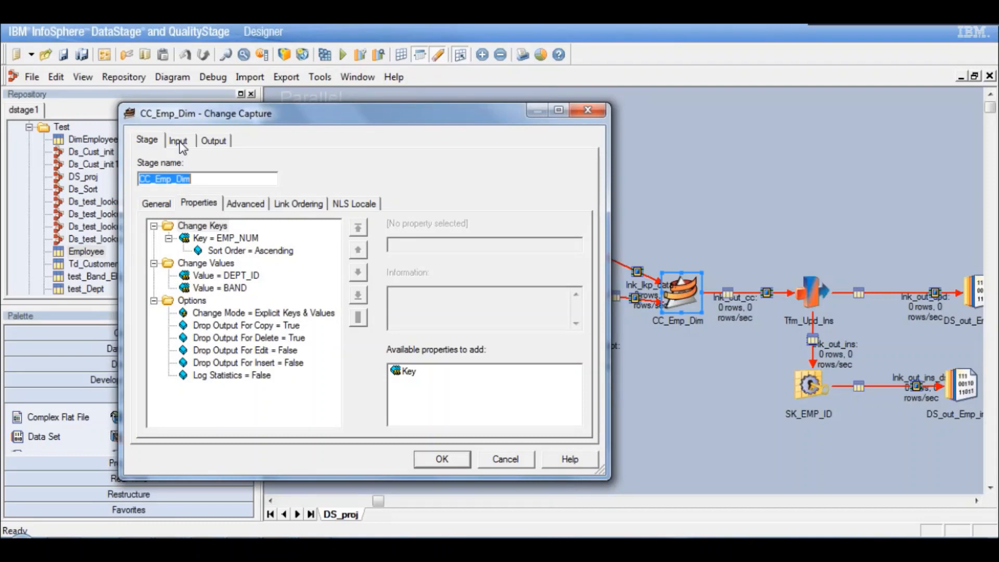
left_click(178, 141)
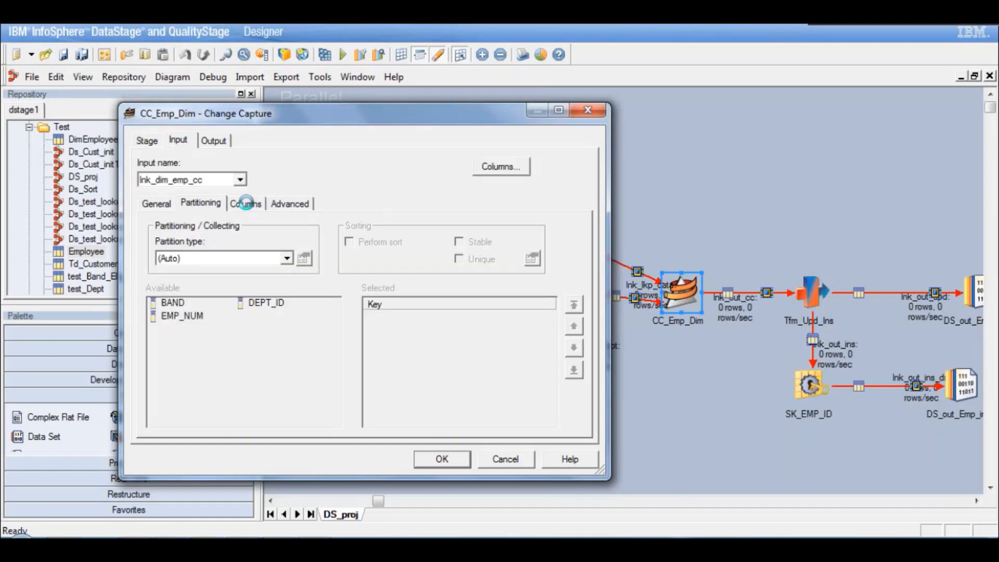
left_click(245, 203)
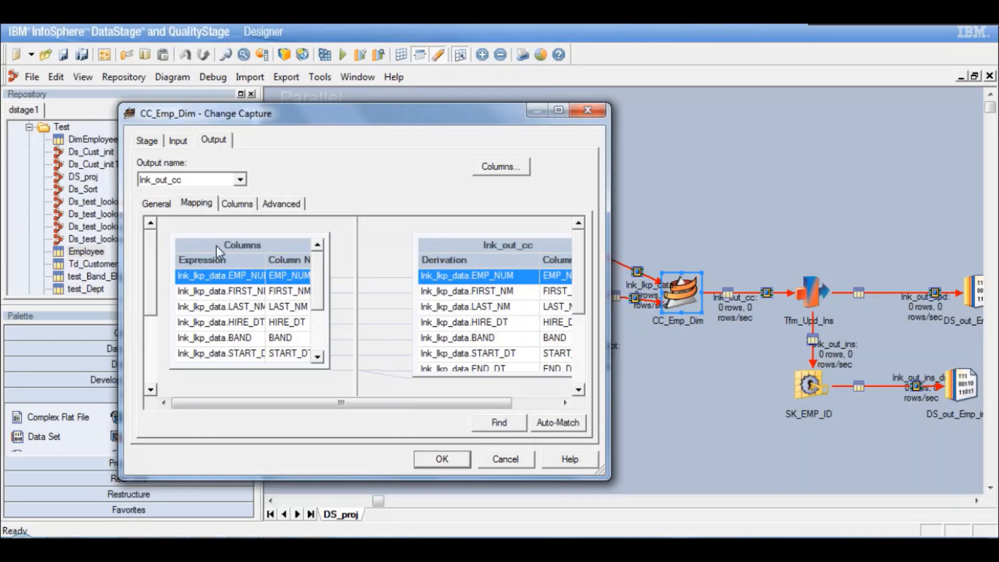
left_click(242, 205)
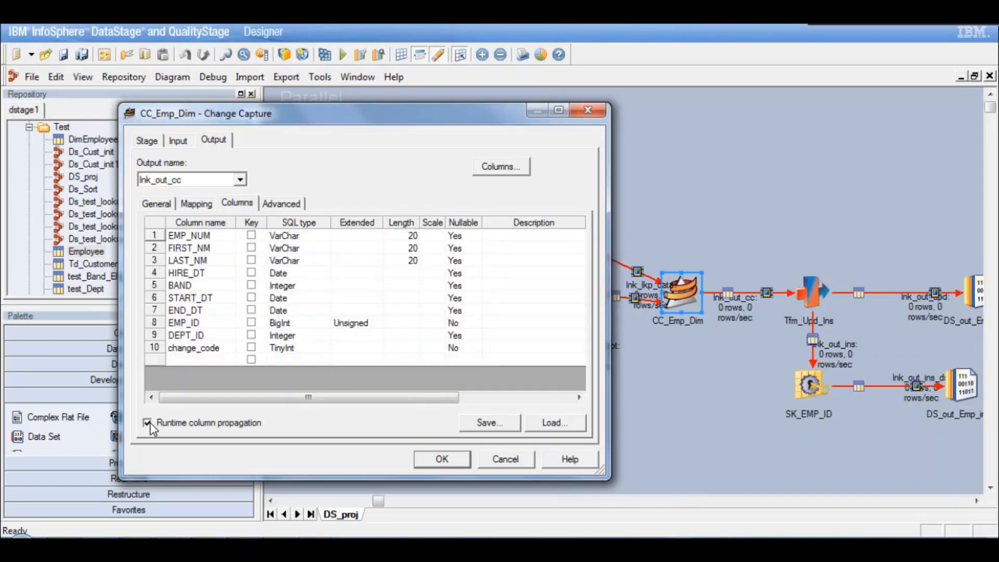
left_click(459, 459)
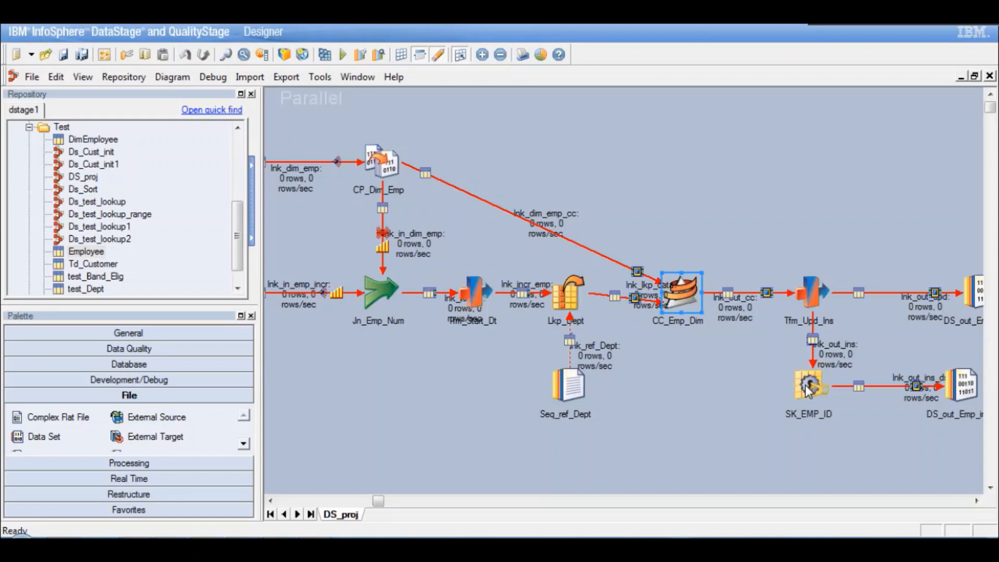
- Turn off runtime column propagation for the lnk_out_ins_ds output of the SK_EMP_ID Surrogate Key Generator stage
double_click(805, 385)
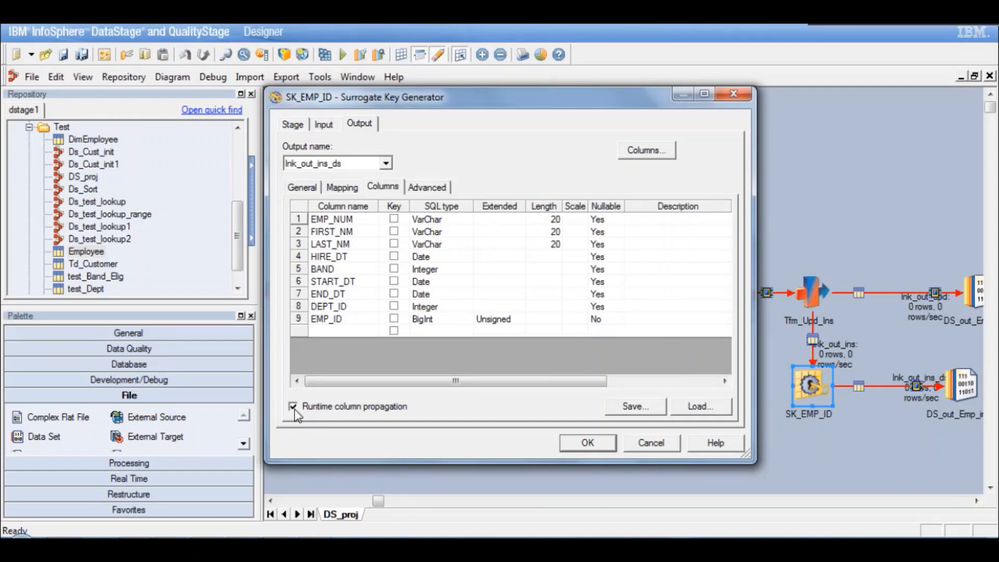
left_click(579, 447)
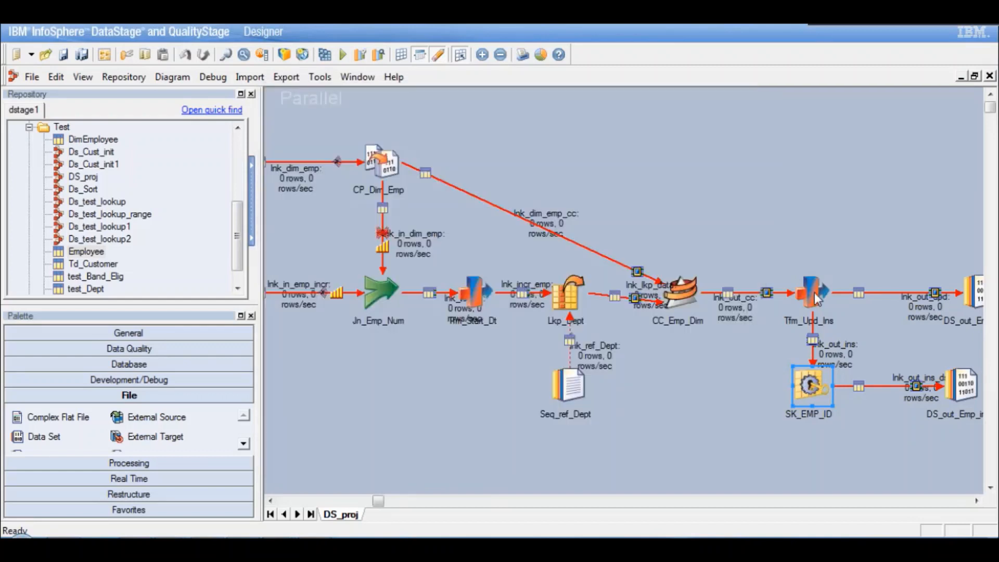
- Turn off runtime column propagation for the lnk_out_upd output in the Tfm_Upd_Ins Transformer stage properties
left_click(814, 293)
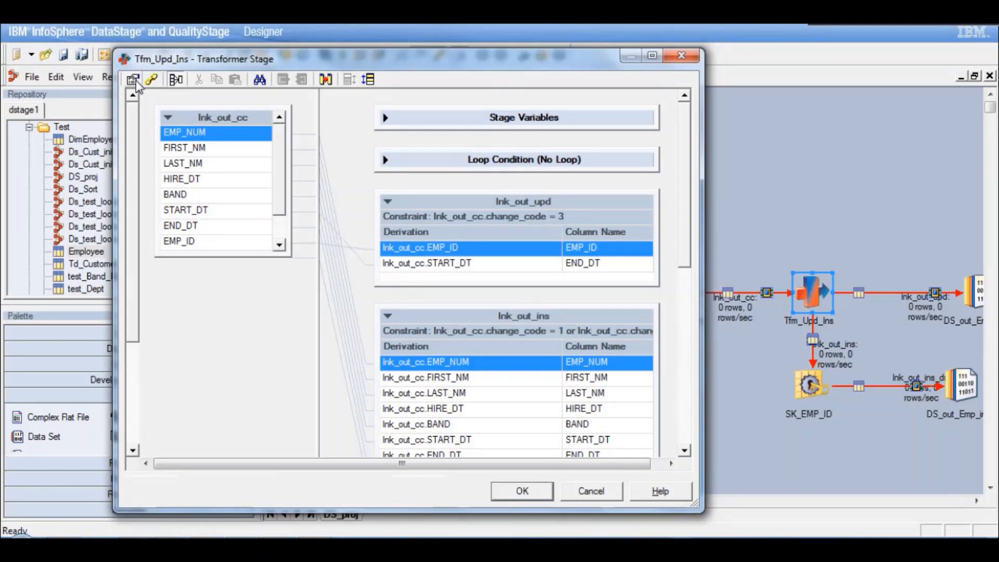
left_click(136, 80)
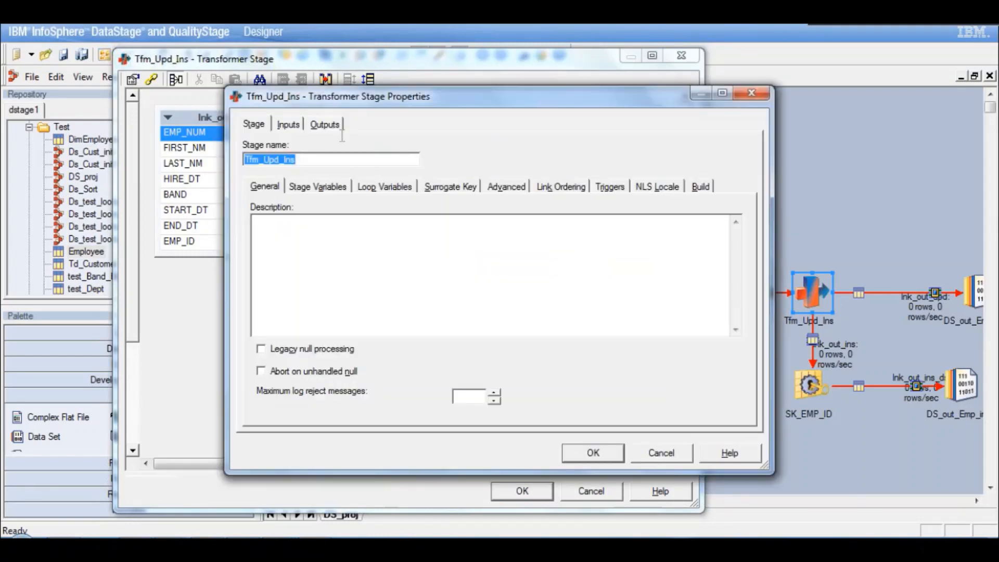
left_click(324, 124)
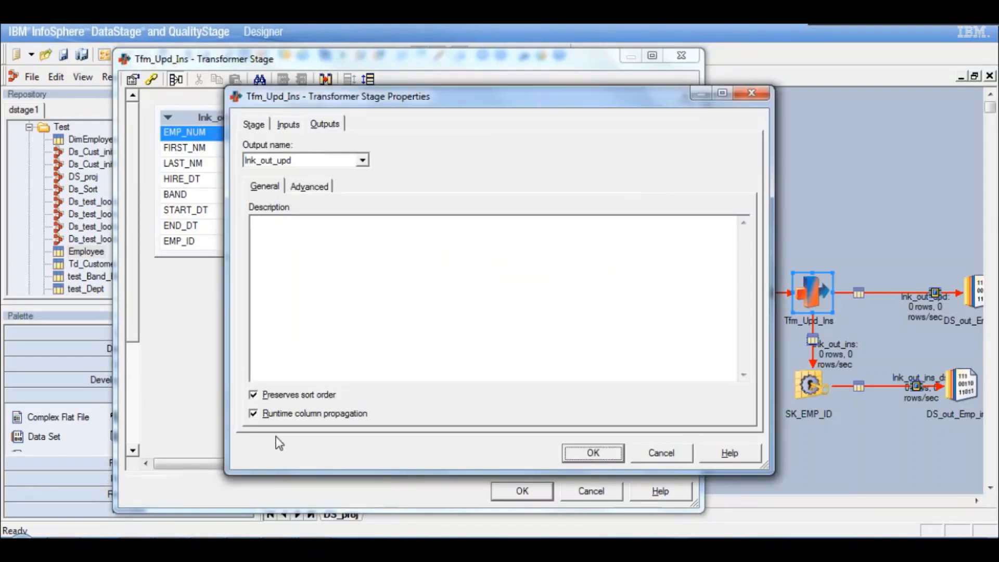
left_click(254, 413)
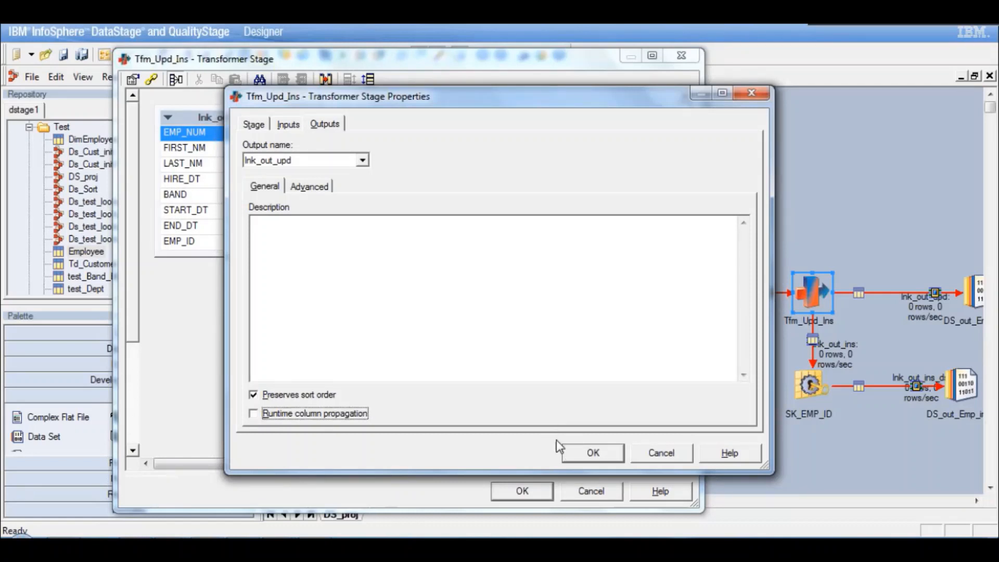
left_click(589, 452)
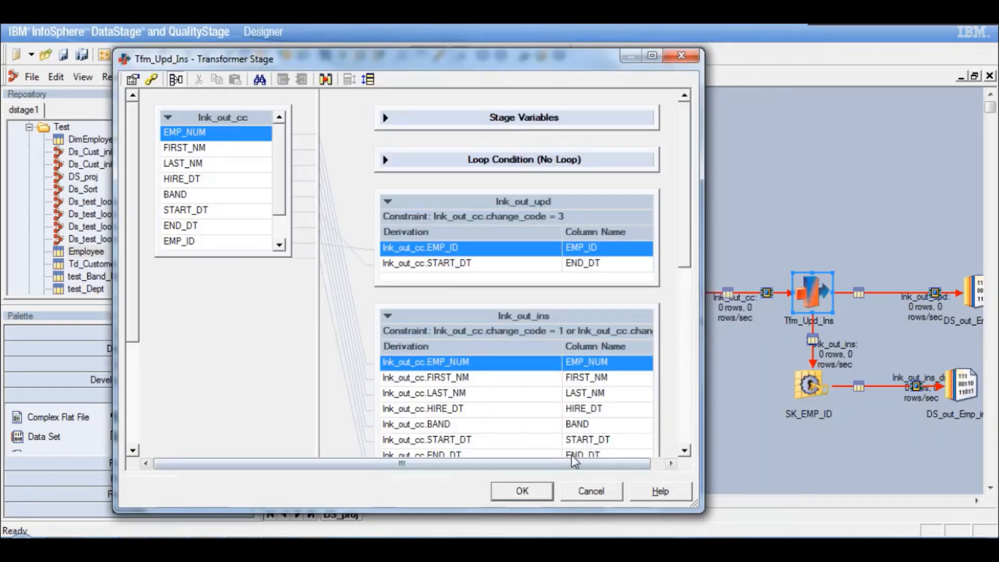
left_click(522, 490)
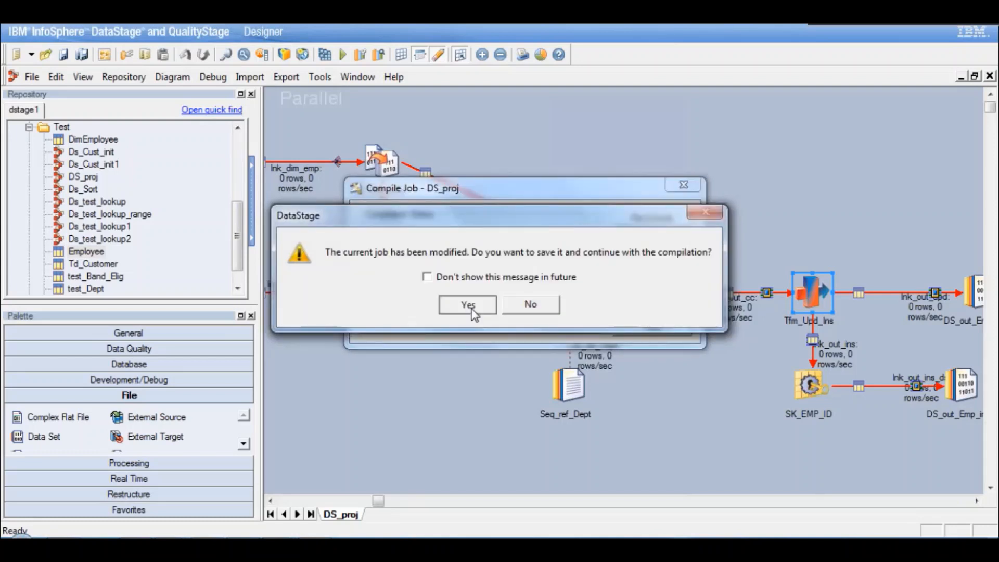
- Save the modified DS_proj job and recompile it
left_click(471, 307)
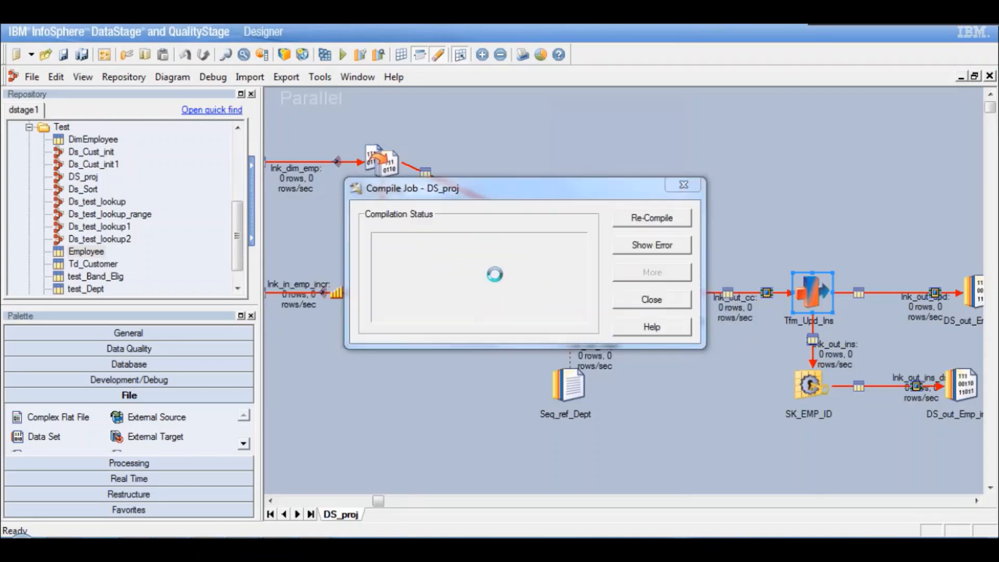
left_click(658, 298)
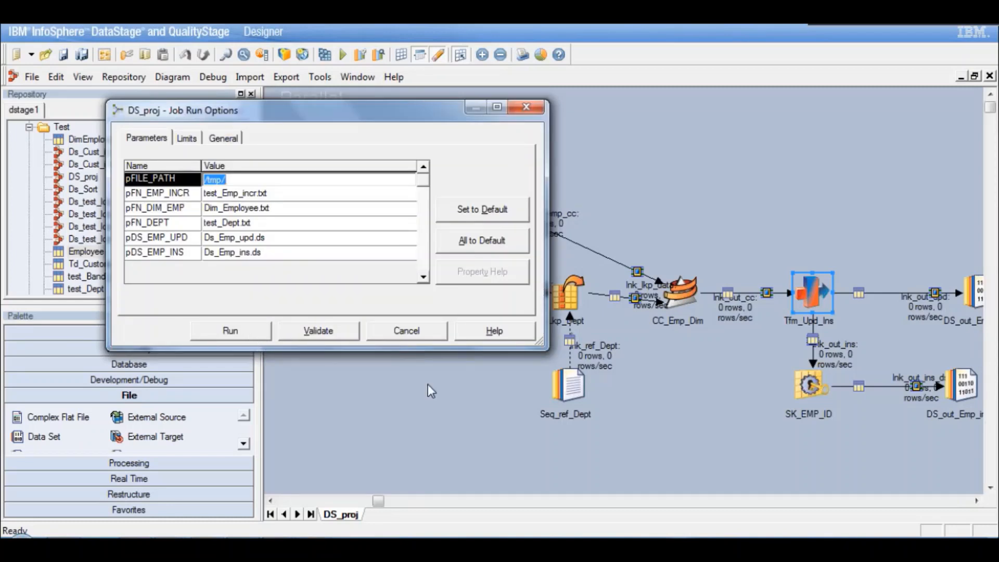
- Run the DS_proj job with the preset parameters and examine its log entries for the cause of any error
key("Escape")
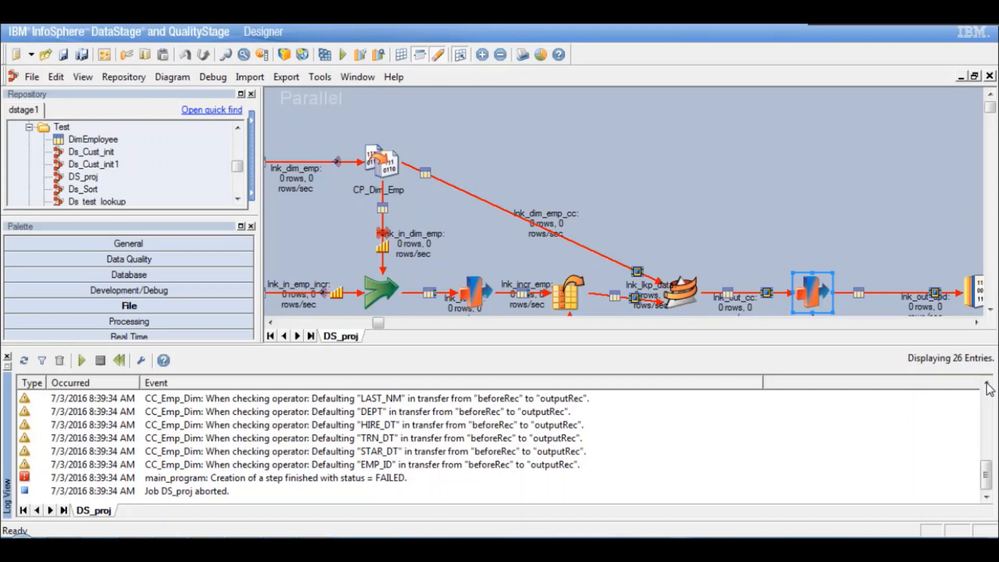
left_click(988, 385)
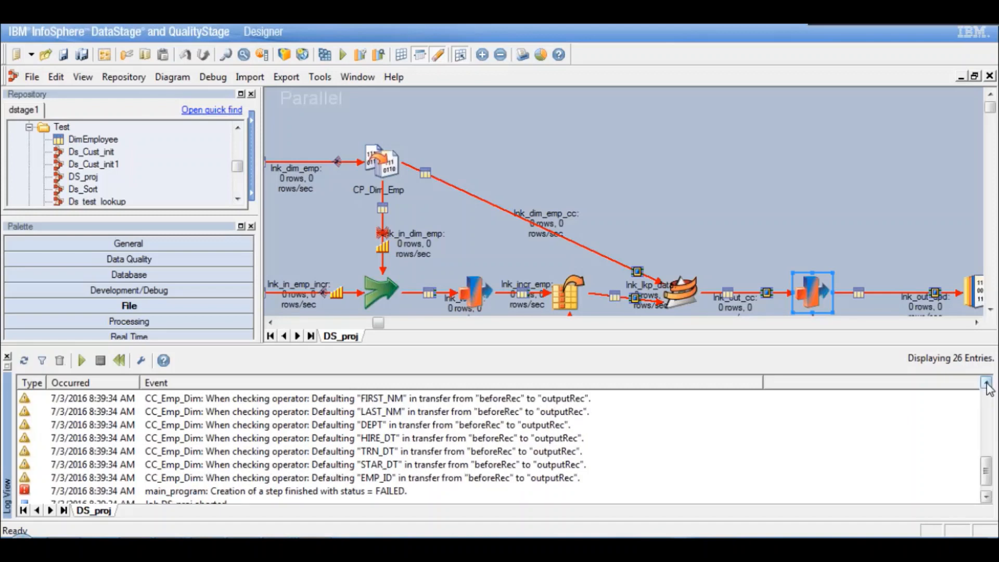
left_click(987, 386)
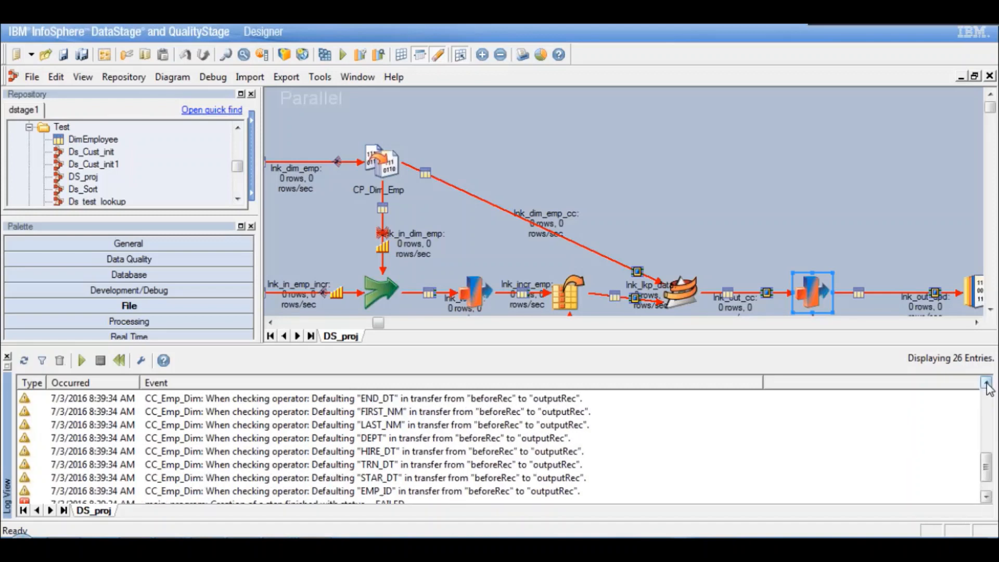
double_click(987, 385)
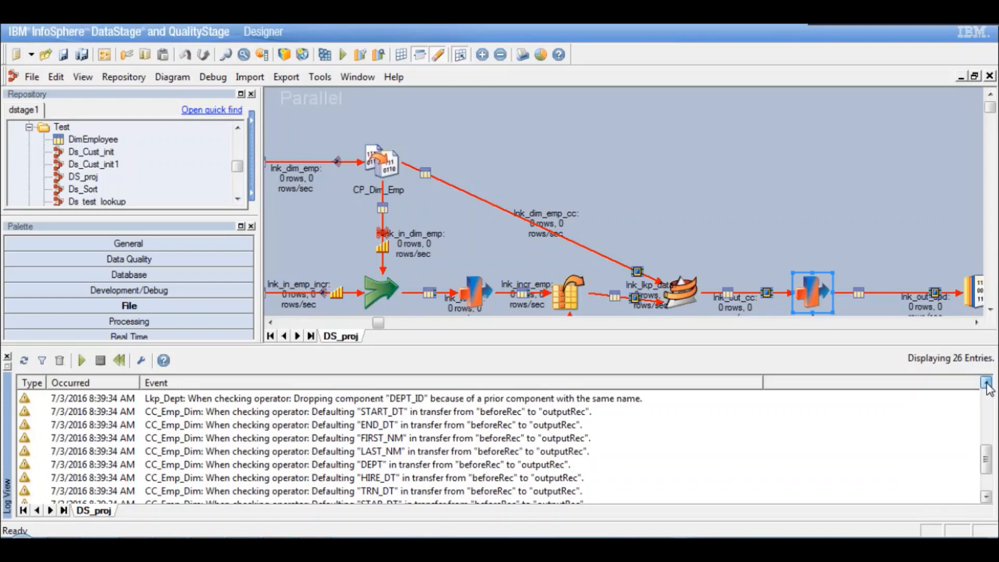
triple_click(987, 385)
triple_click(988, 385)
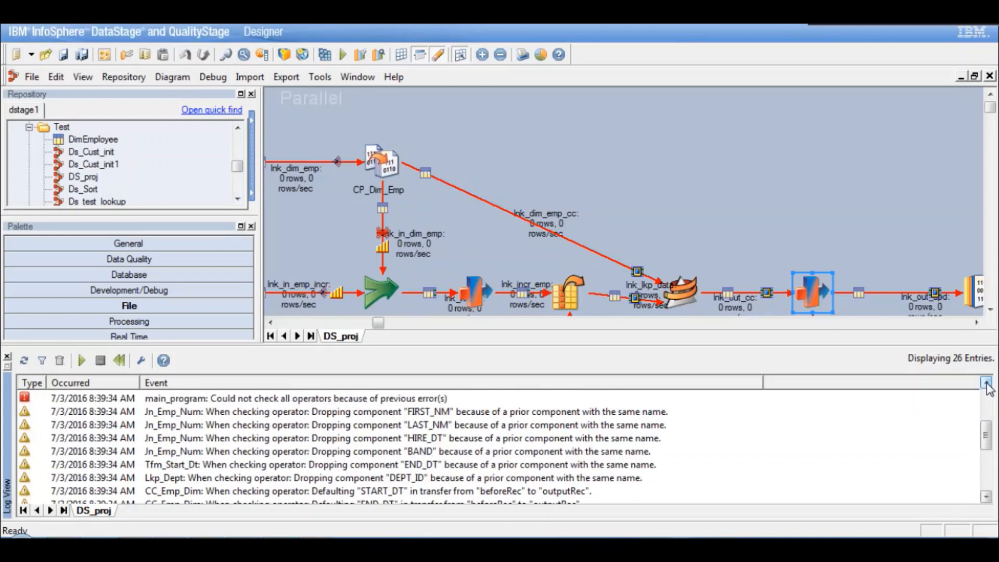
left_click(987, 385)
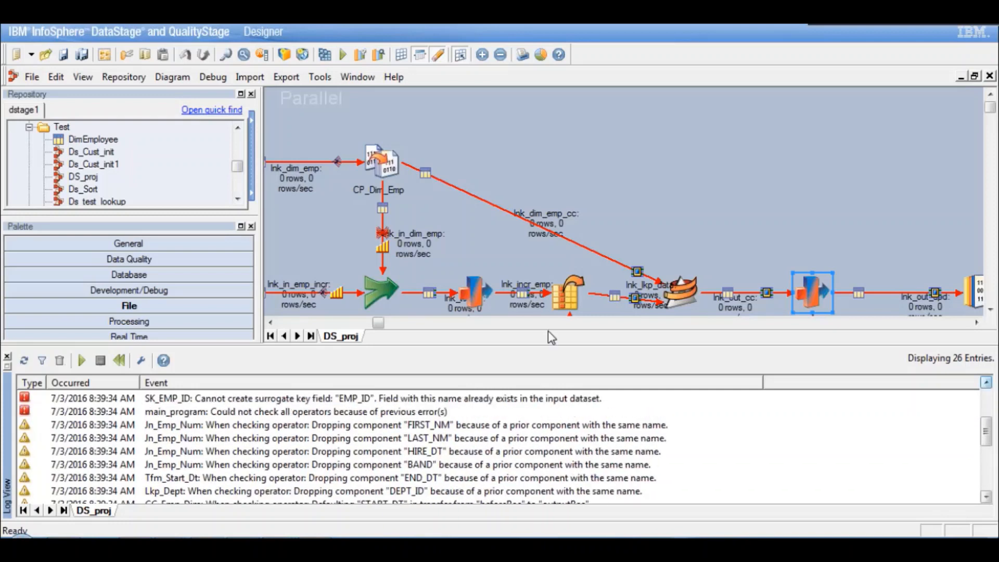
- Turn off runtime column propagation for the lnk_out_ins output in the Tfm_Upd_Ins Transformer stage properties
left_click(991, 311)
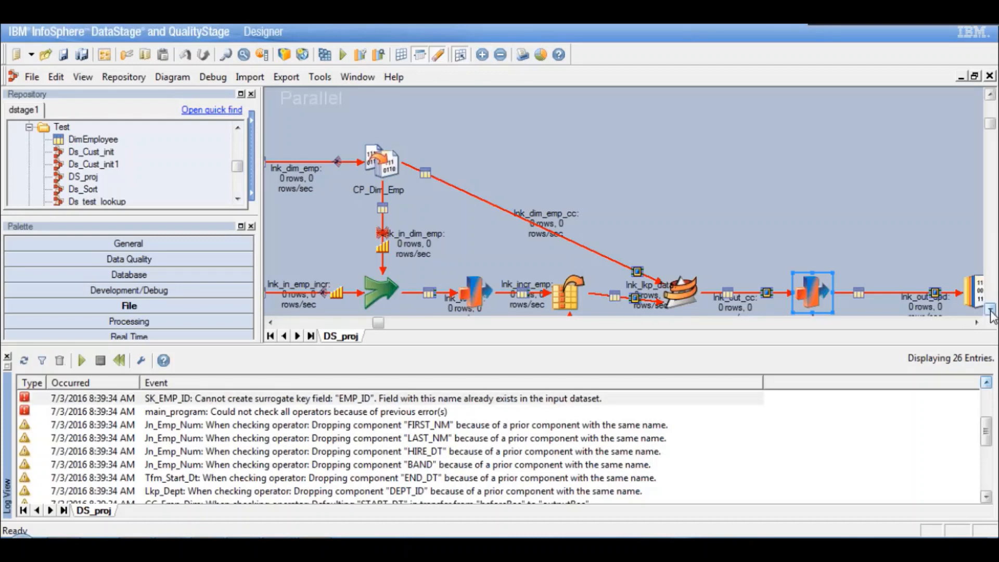
left_click(991, 311)
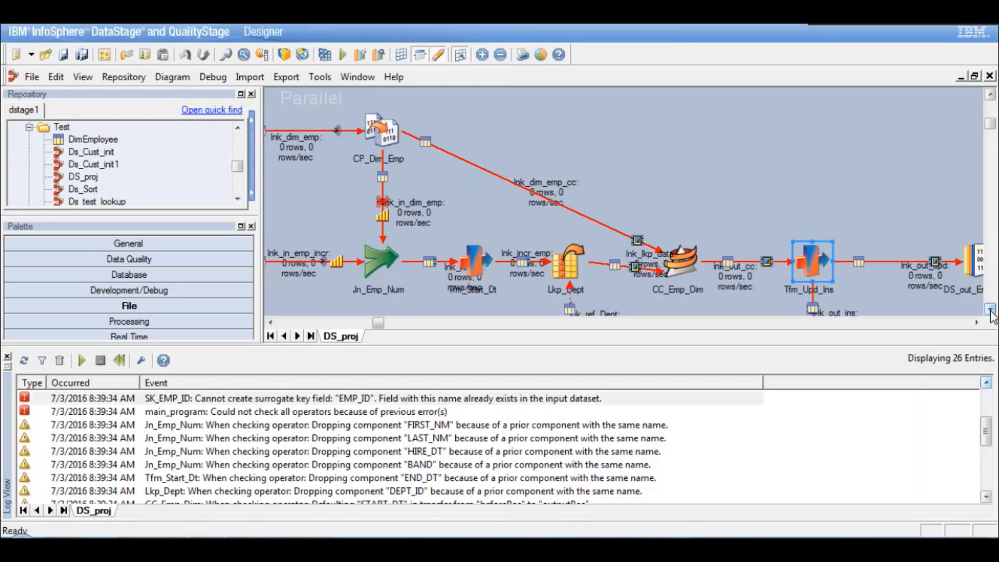
left_click(991, 311)
double_click(813, 161)
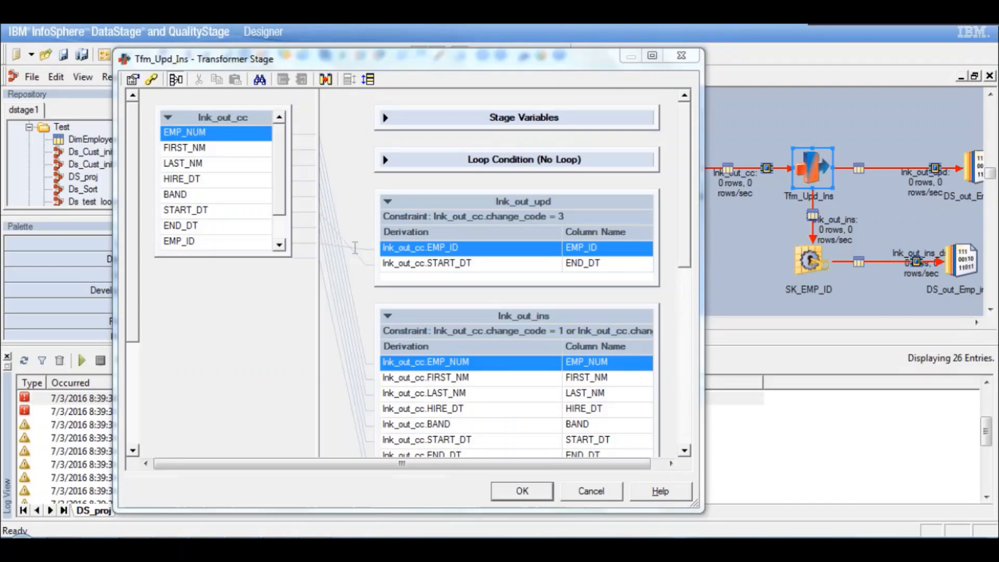
left_click(133, 80)
left_click(337, 127)
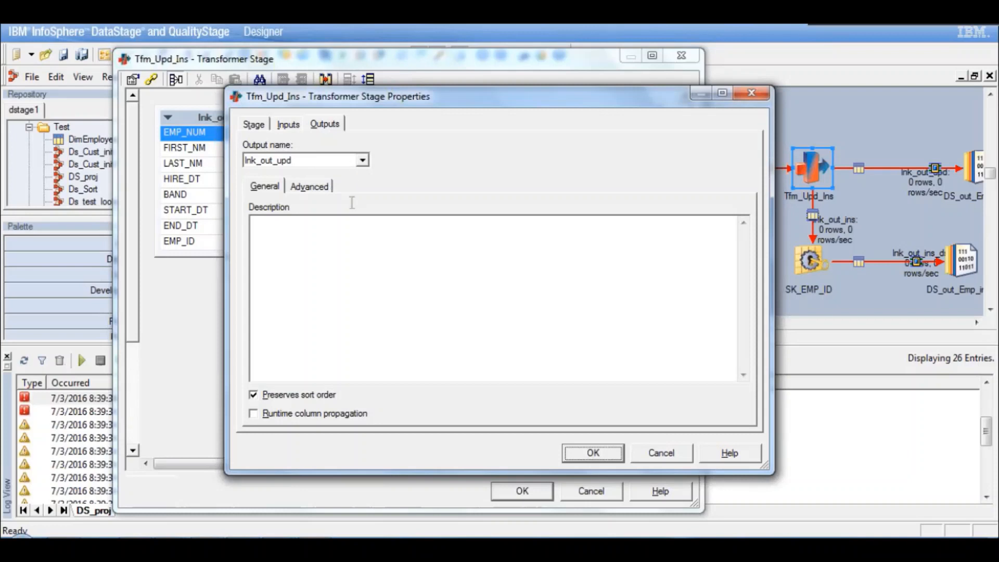
left_click(362, 161)
left_click(291, 177)
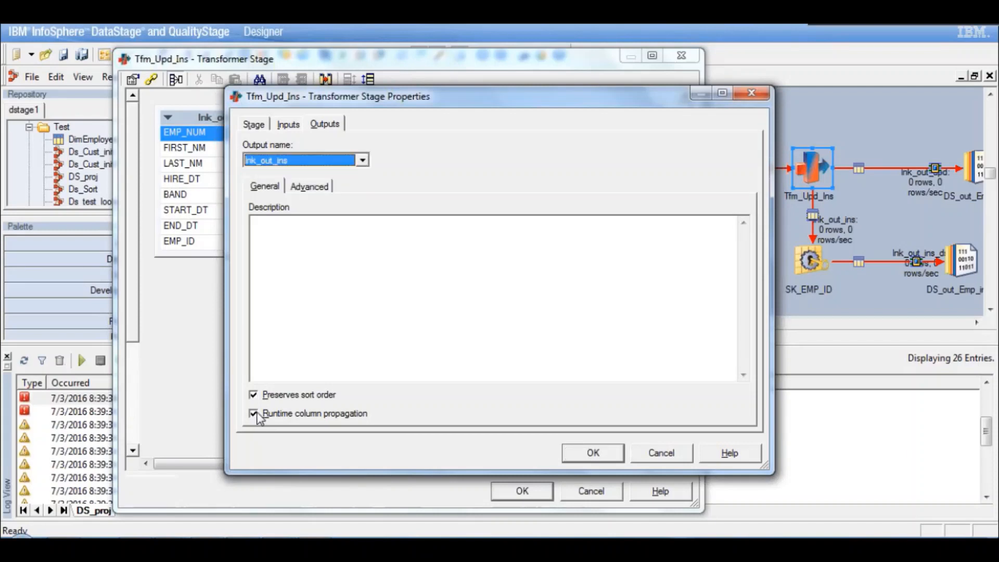
left_click(255, 413)
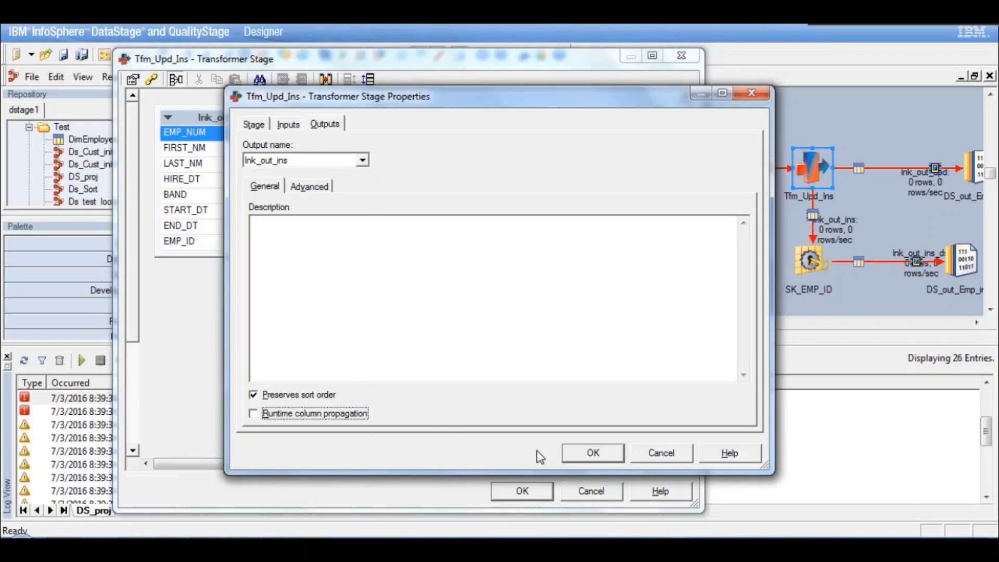
left_click(591, 455)
left_click(523, 491)
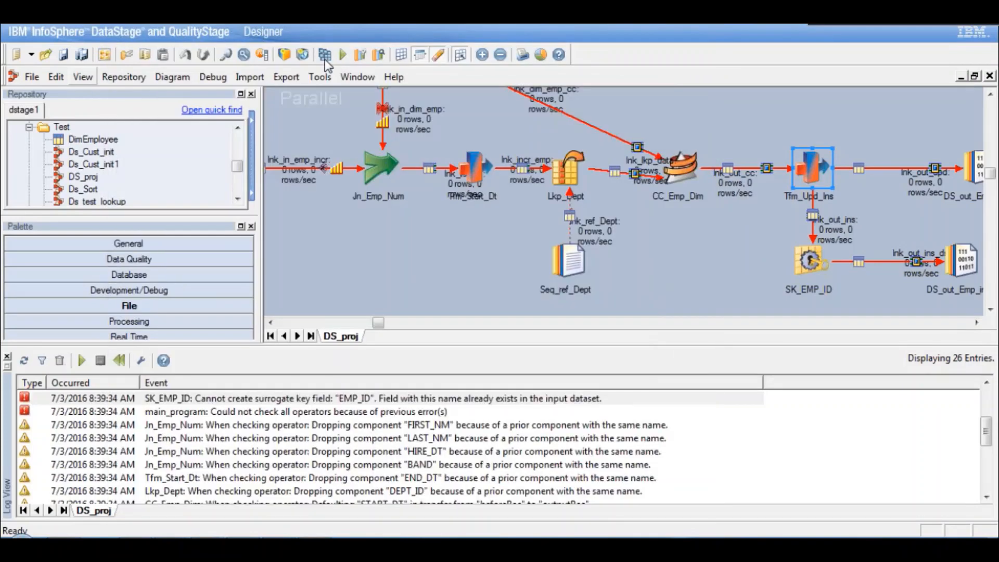
- Save and recompile the modified DS_proj job, and run it with the preset parameters
left_click(325, 55)
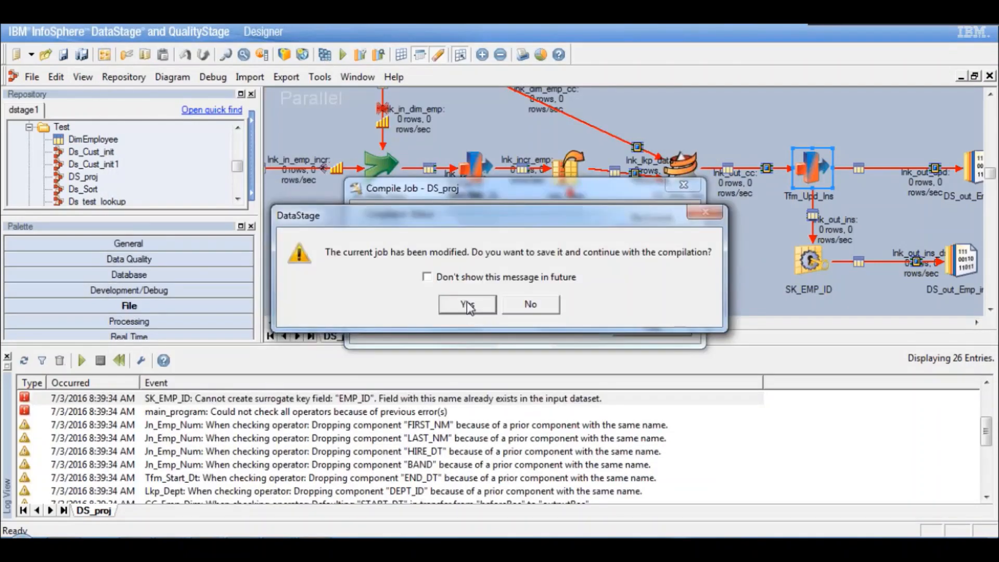
left_click(467, 306)
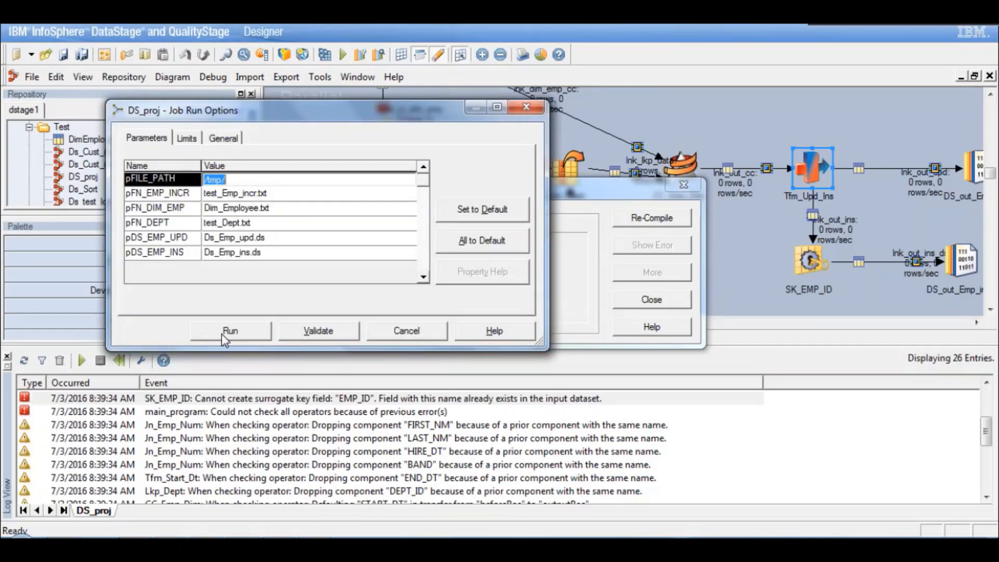
left_click(241, 332)
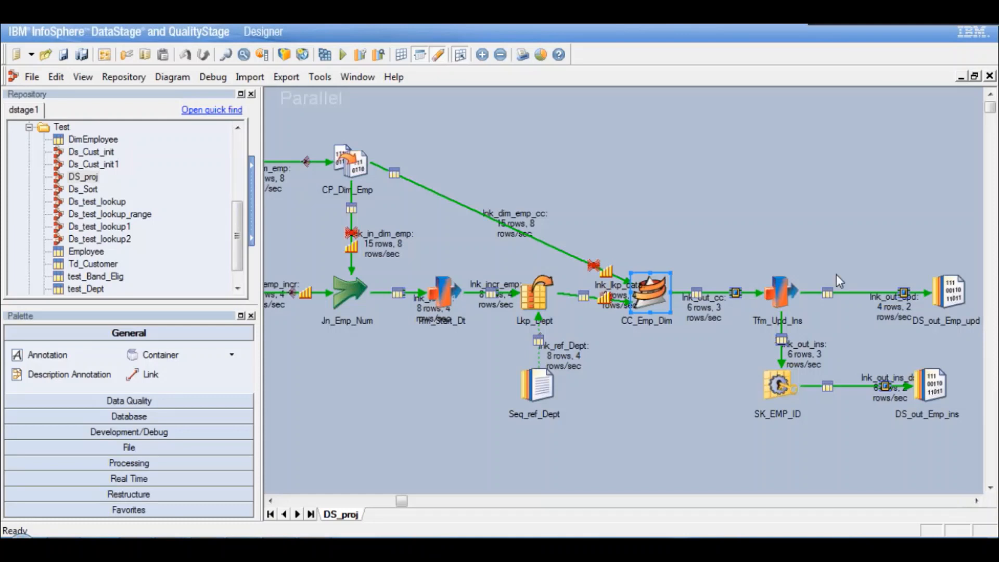
- Move the lnk_out_ins_ds link label away from the DS_out_Emp_ins stage so its row count is readable
left_click(892, 310)
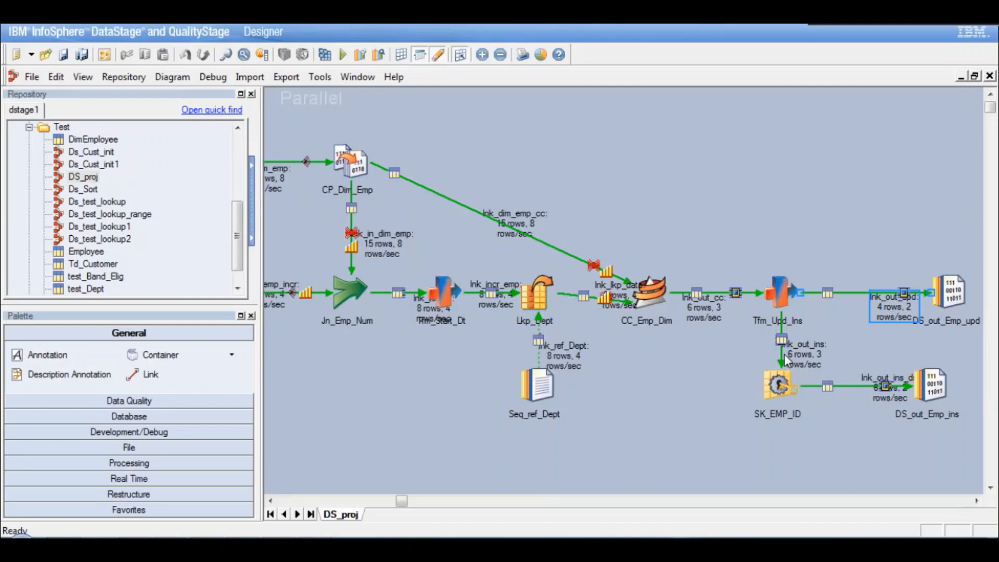
left_click(826, 387)
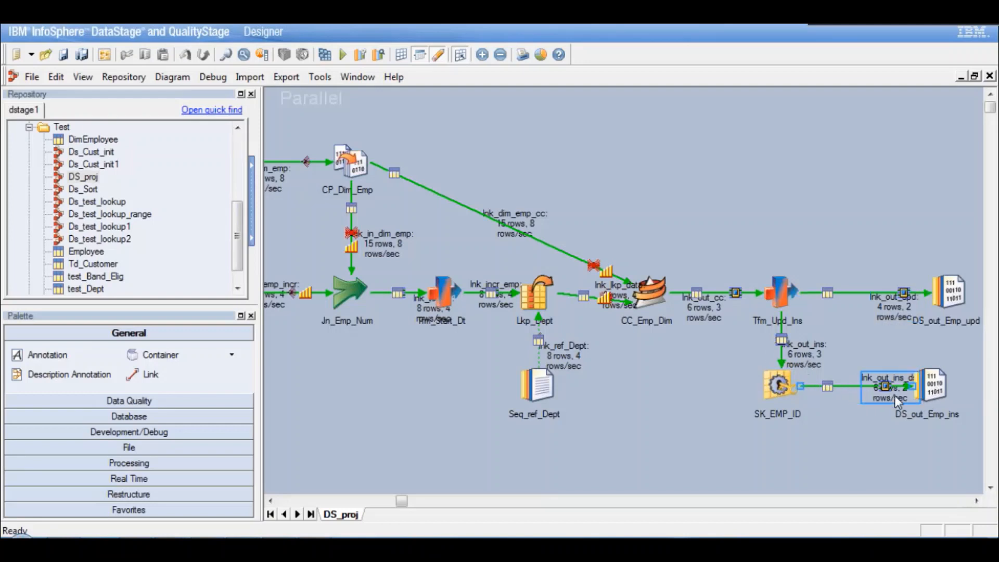
left_click_drag(894, 396, 866, 383)
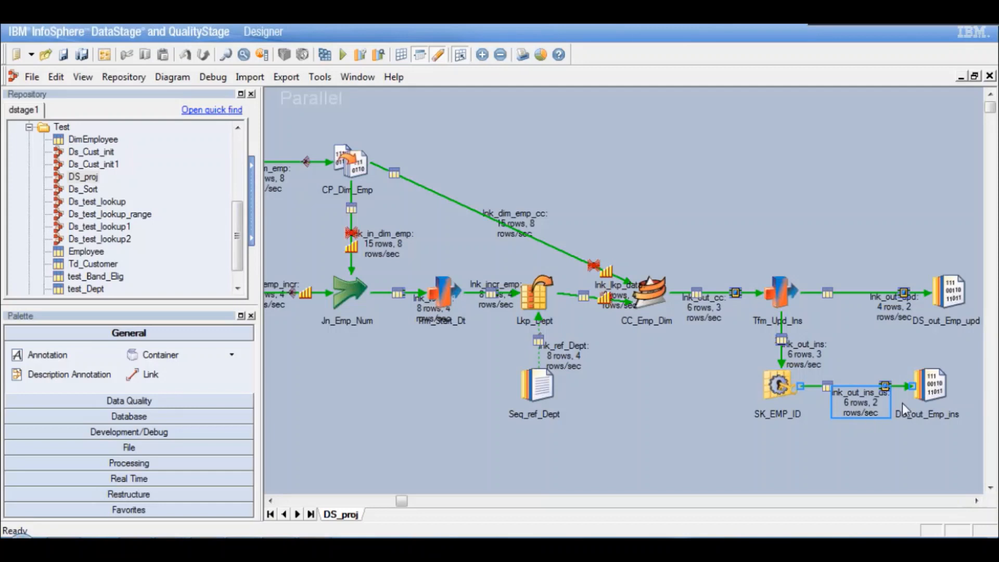
- View up to 100 rows of lnk_out_upd data in the DS_out_Emp_upd data set and check the END_DT values
left_click(952, 287)
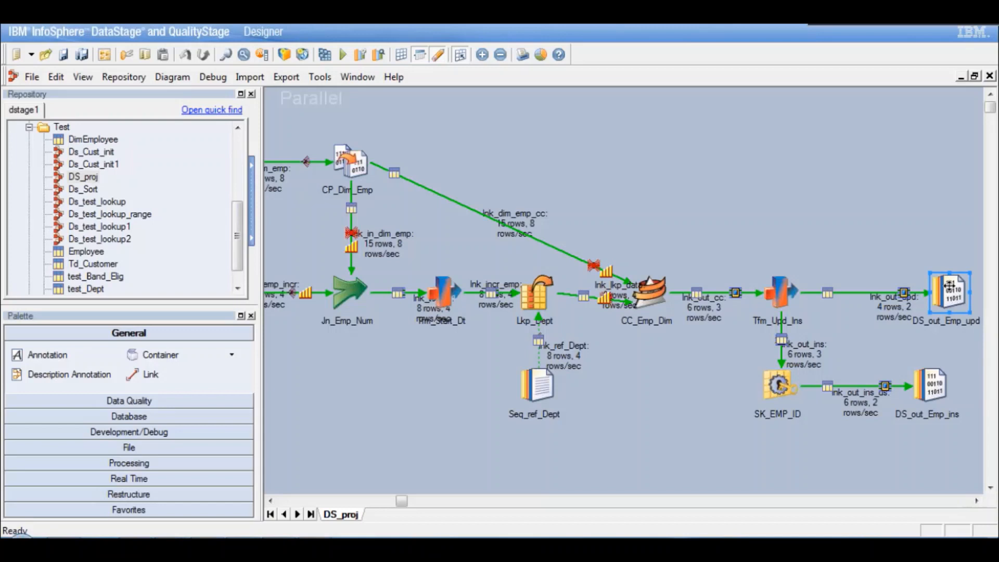
right_click(949, 286)
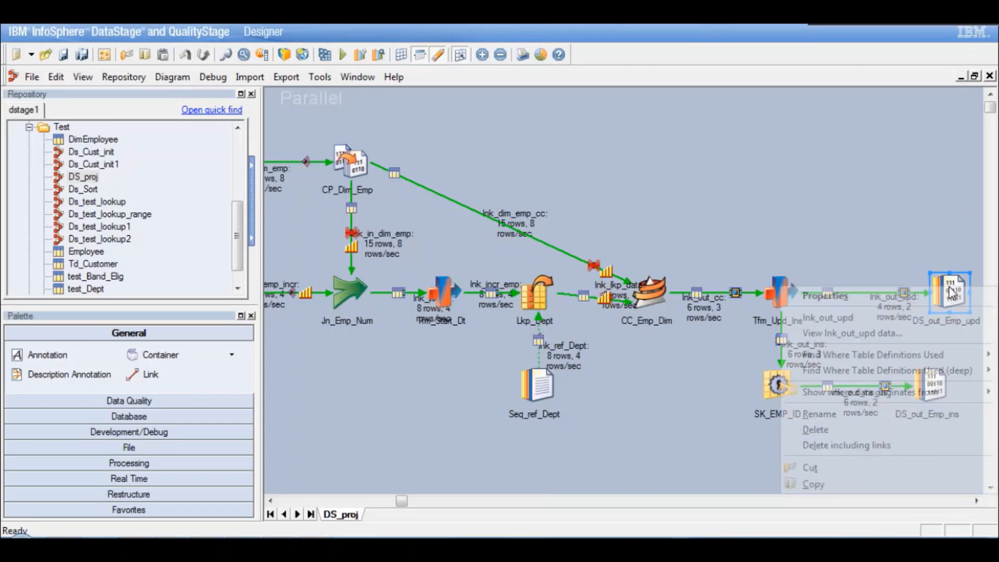
left_click(839, 336)
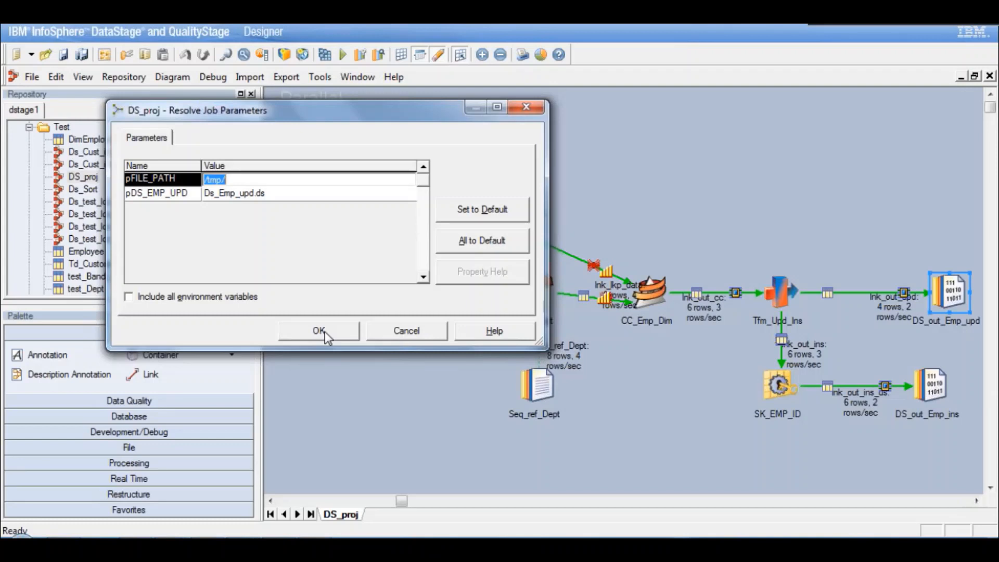
left_click(325, 332)
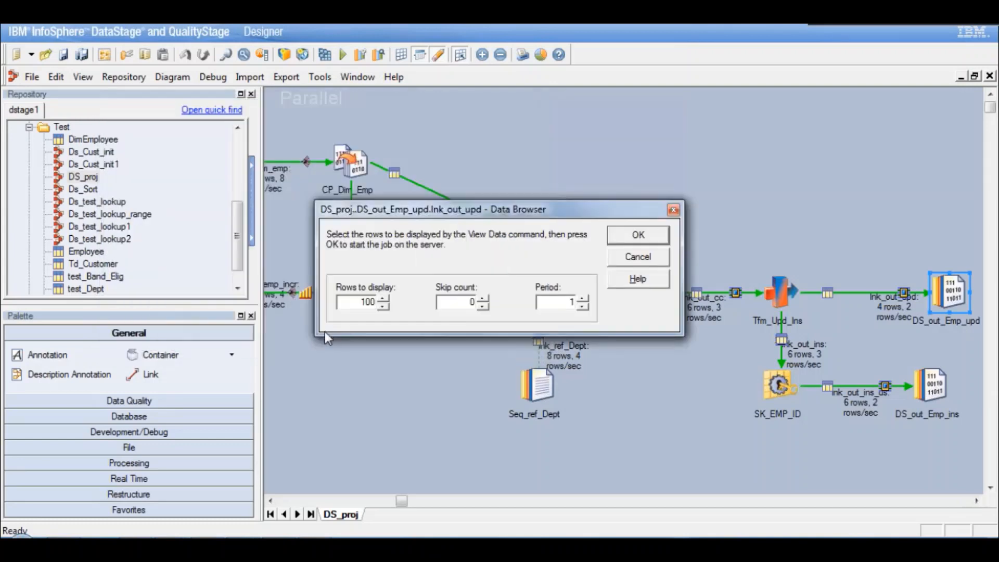
left_click(638, 235)
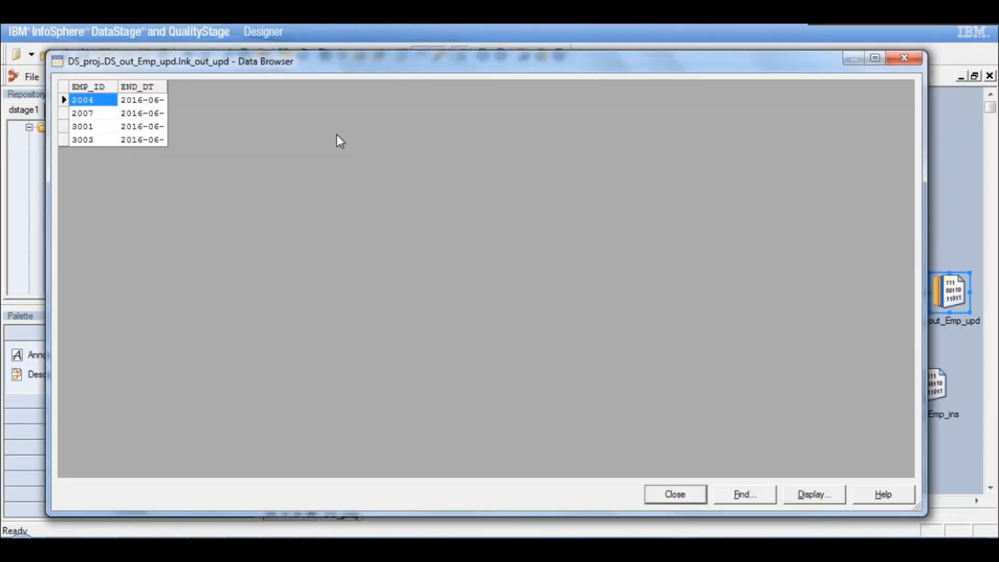
left_click_drag(167, 87, 260, 97)
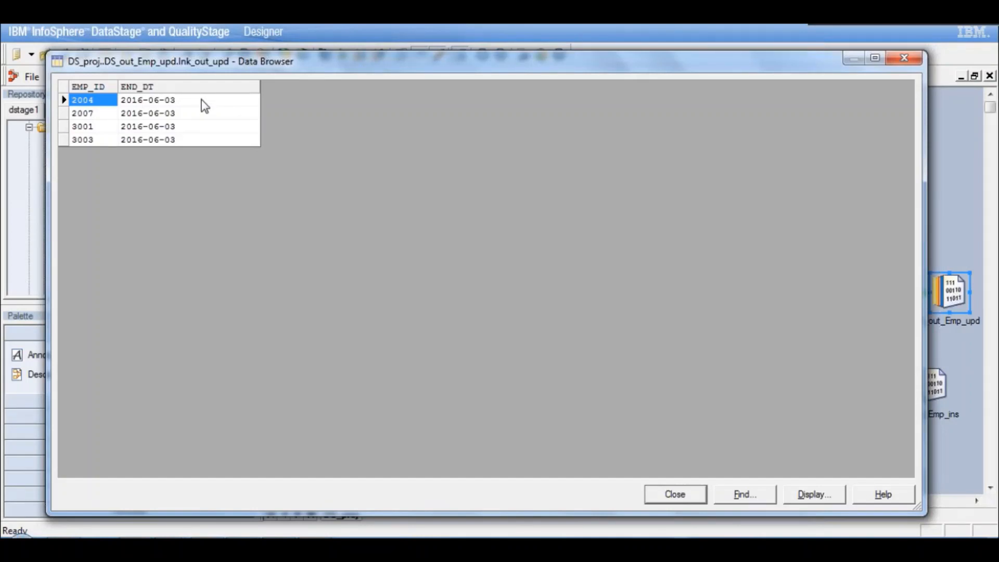
left_click(204, 107)
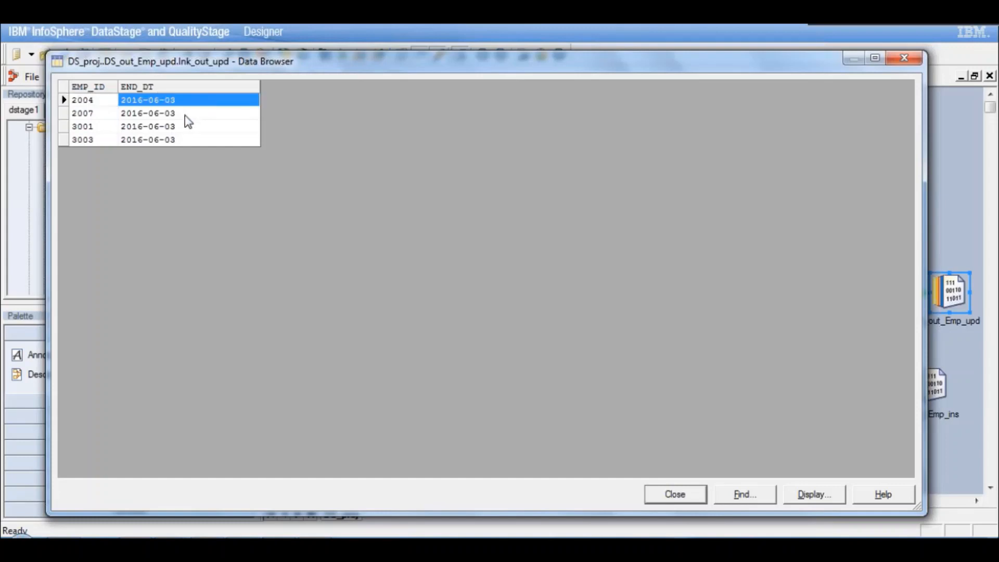
left_click(186, 116)
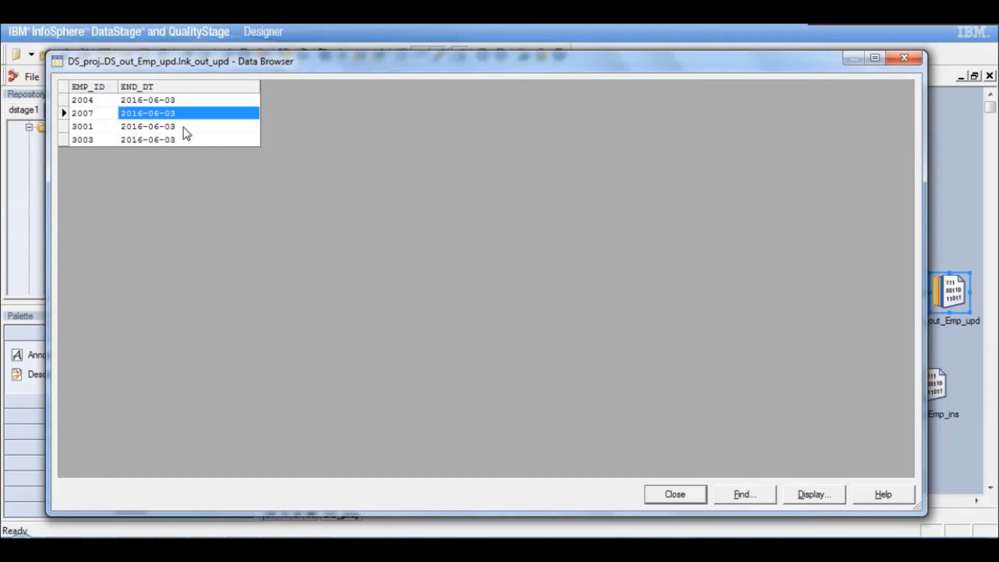
left_click(183, 128)
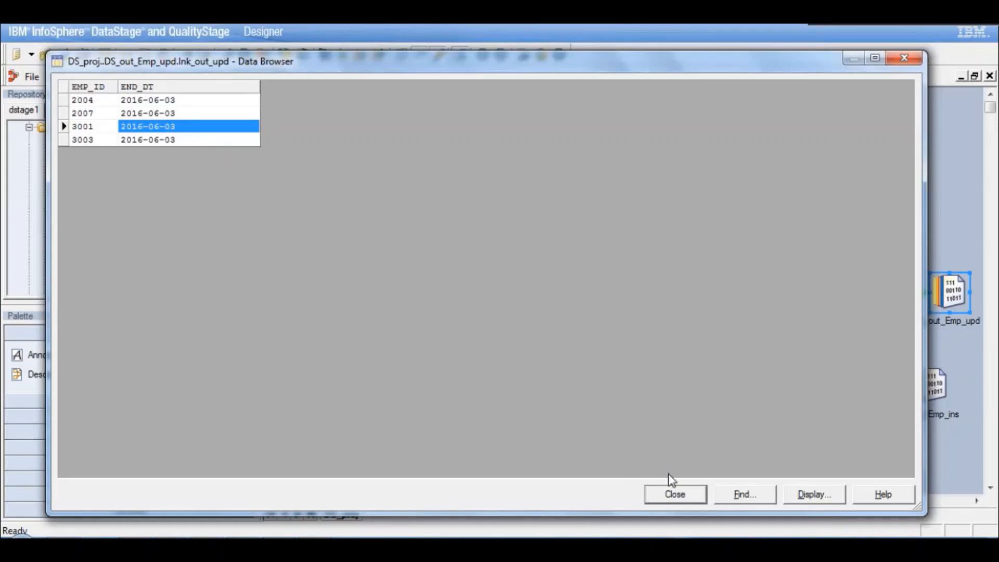
left_click(680, 495)
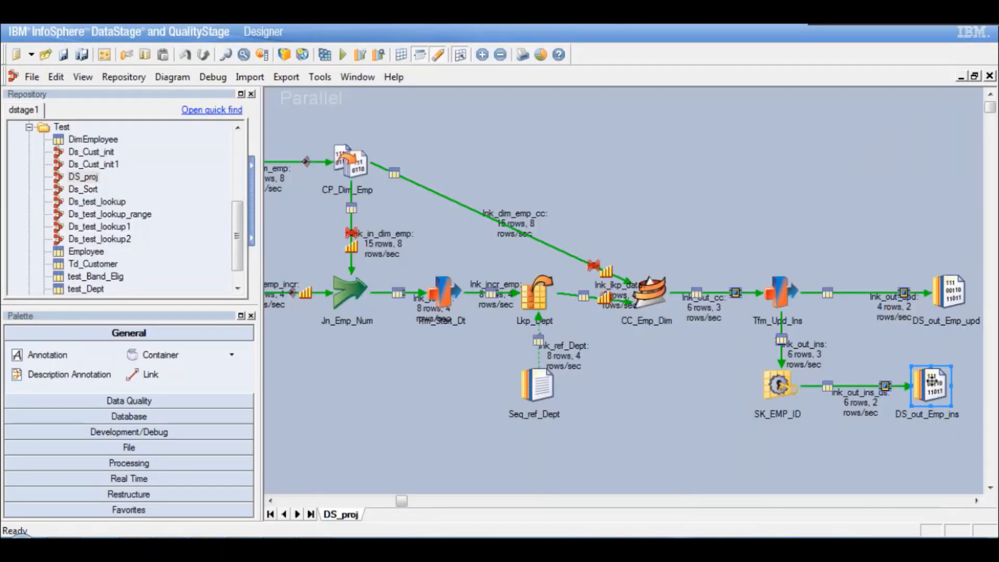
- View the lnk_out_ins_ds data in DS_out_Emp_ins, widening the date columns to check the START_DT, END_DT and EMP_ID values
right_click(907, 387)
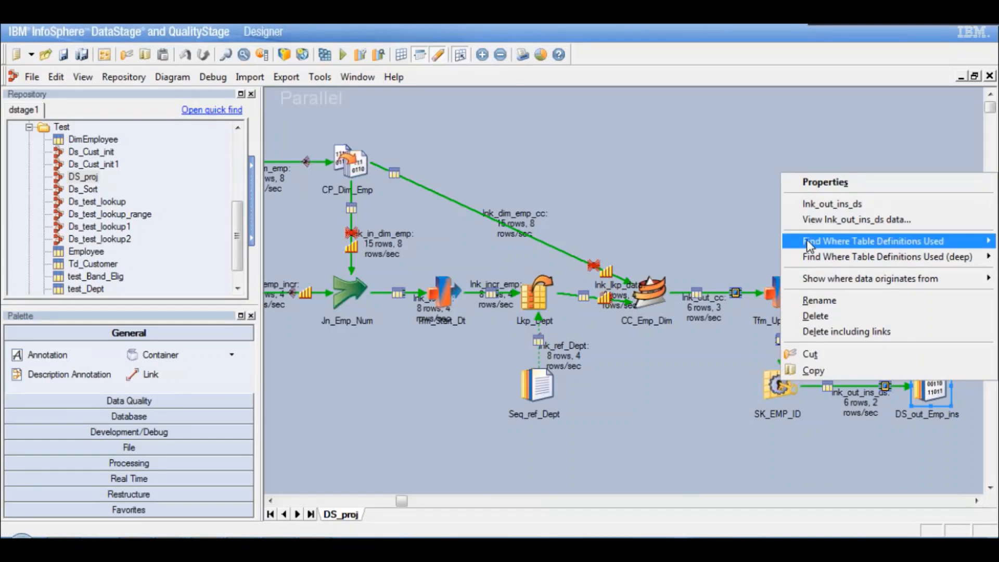
left_click(829, 221)
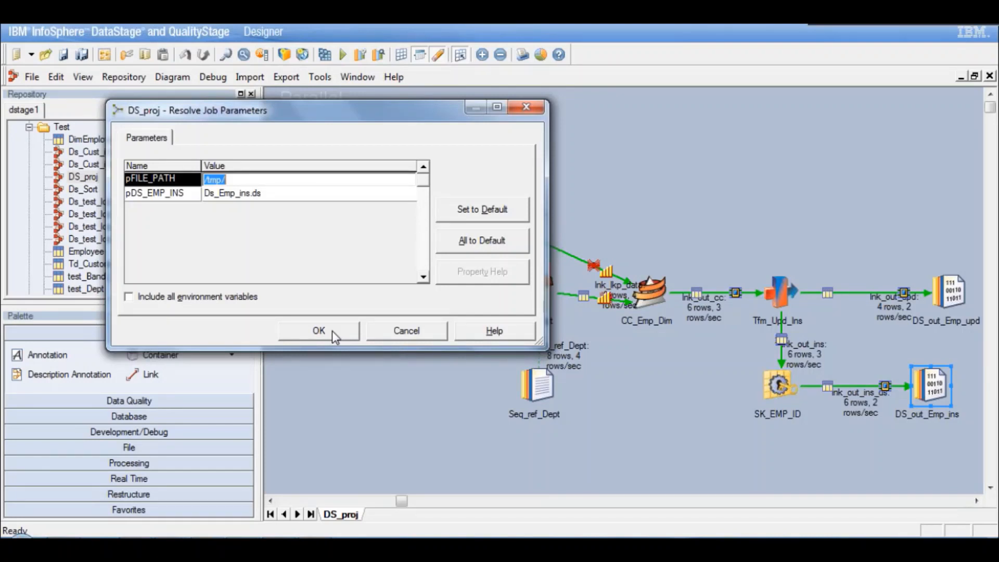
left_click(332, 331)
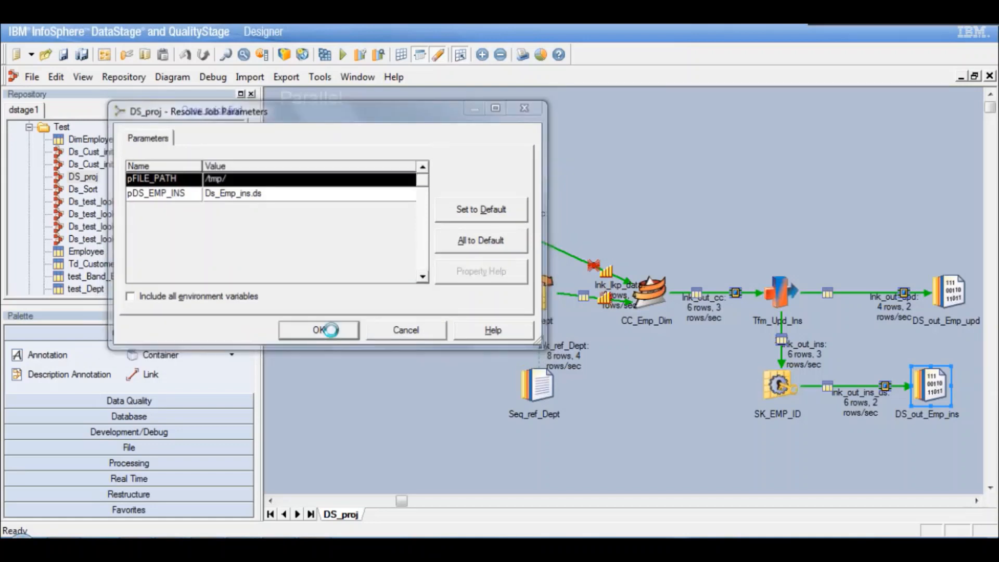
left_click(634, 237)
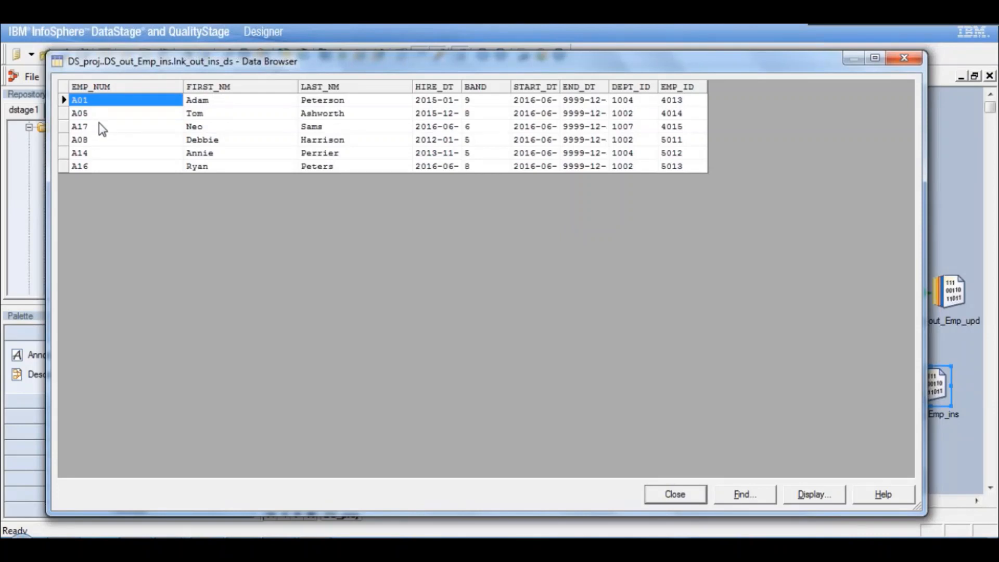
left_click(694, 103)
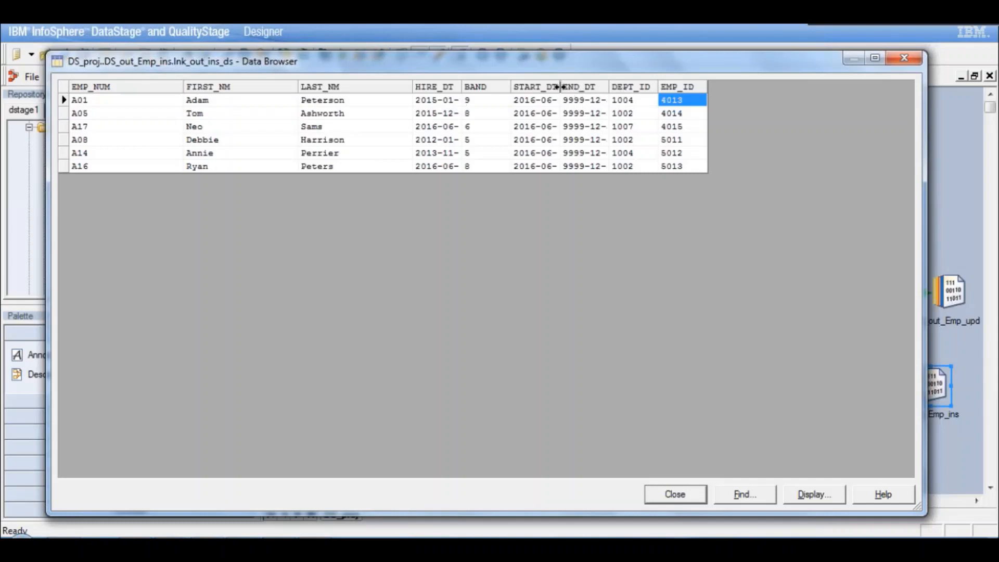
left_click_drag(559, 87, 673, 94)
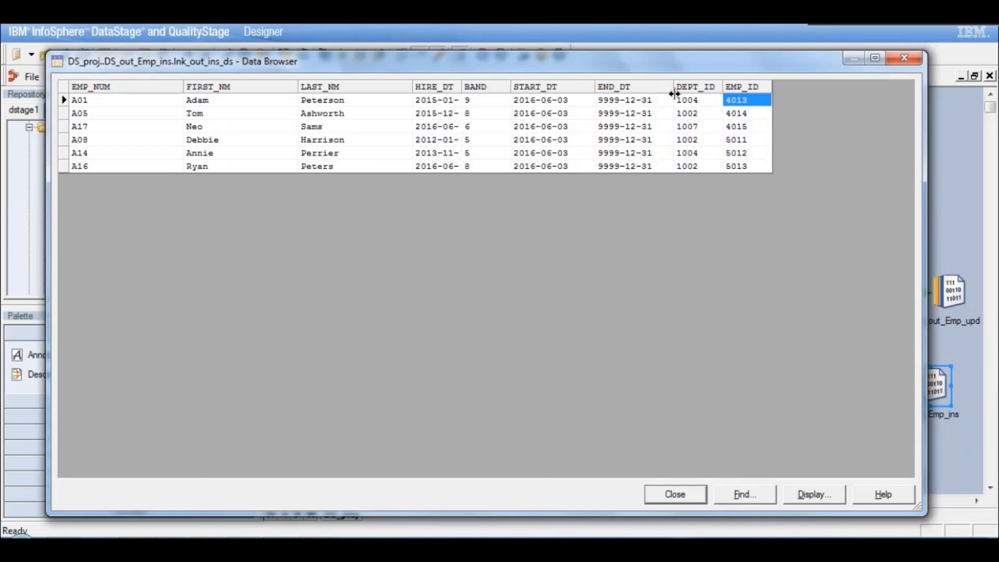
left_click(649, 116)
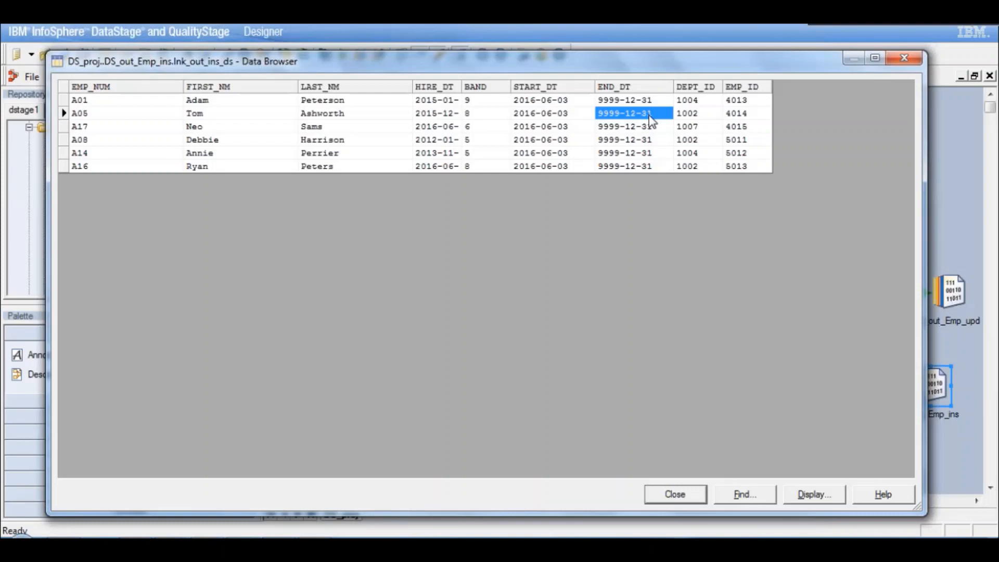
left_click(676, 495)
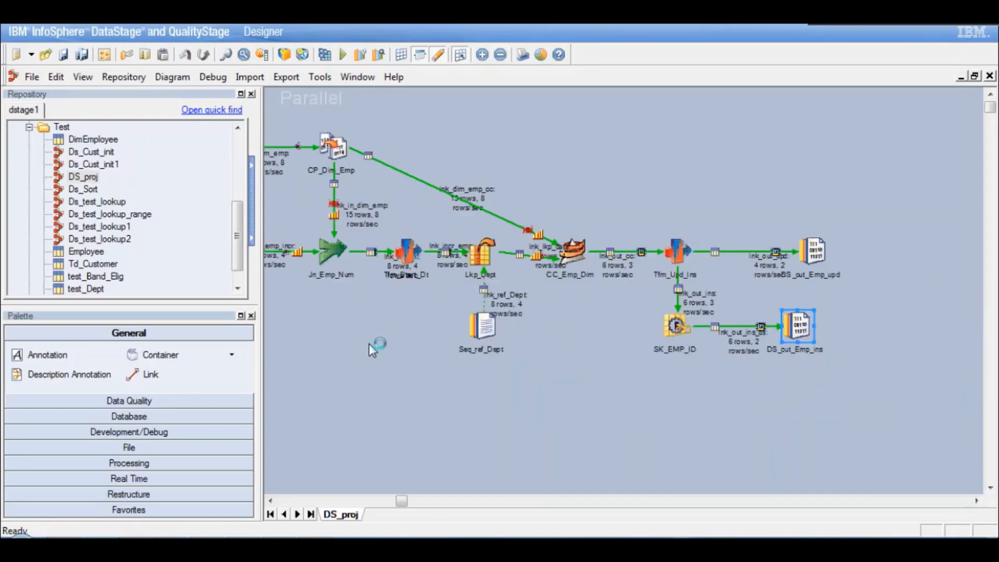
left_click(270, 502)
left_click(271, 501)
left_click(271, 501)
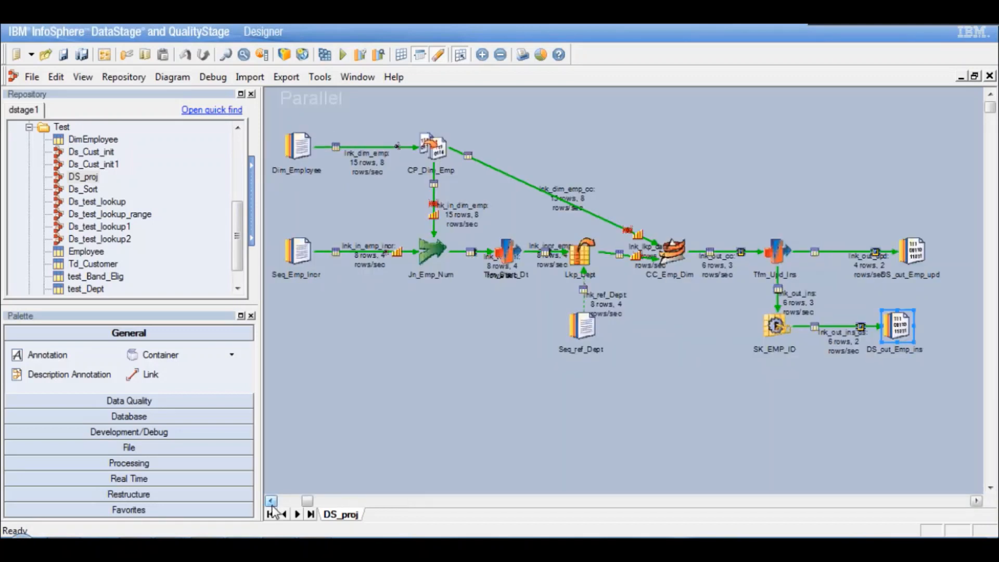
left_click(271, 502)
left_click(270, 501)
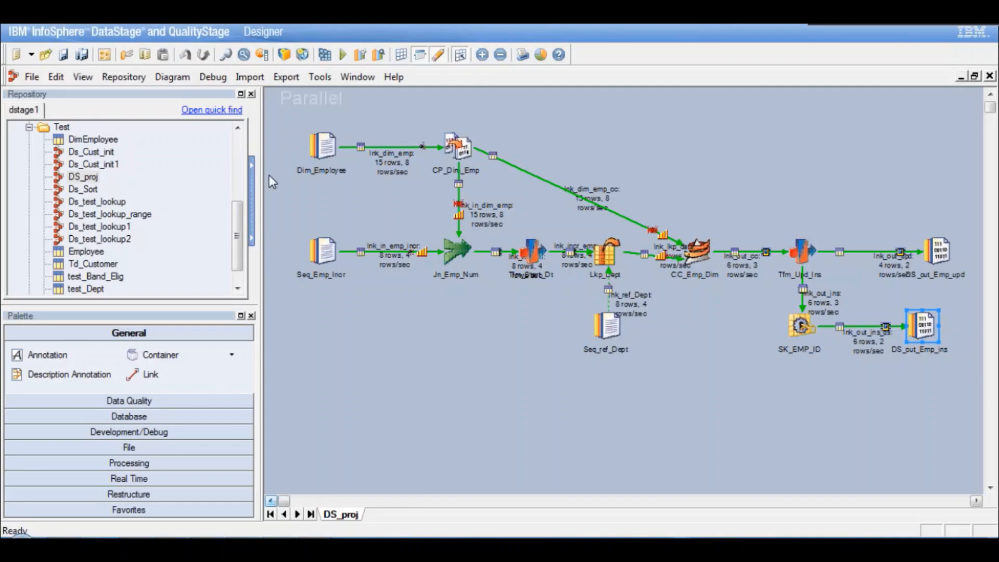